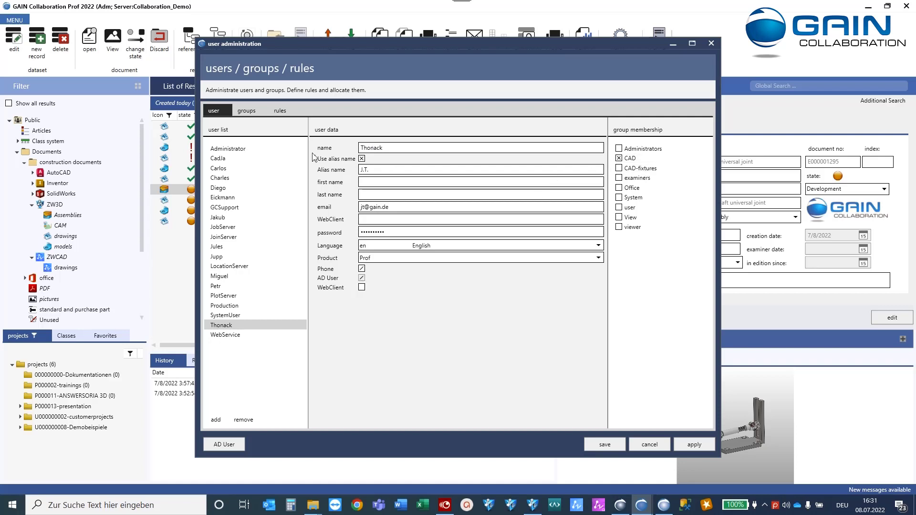
Switch the user administration to the Groups tab to see the CAD group's rule and rights.
{"action": "left_click", "coordinate": [247, 111]}
Select the CAD group and scroll its creation rights list down to the ZW3D entries.
{"action": "left_click", "coordinate": [223, 161]}
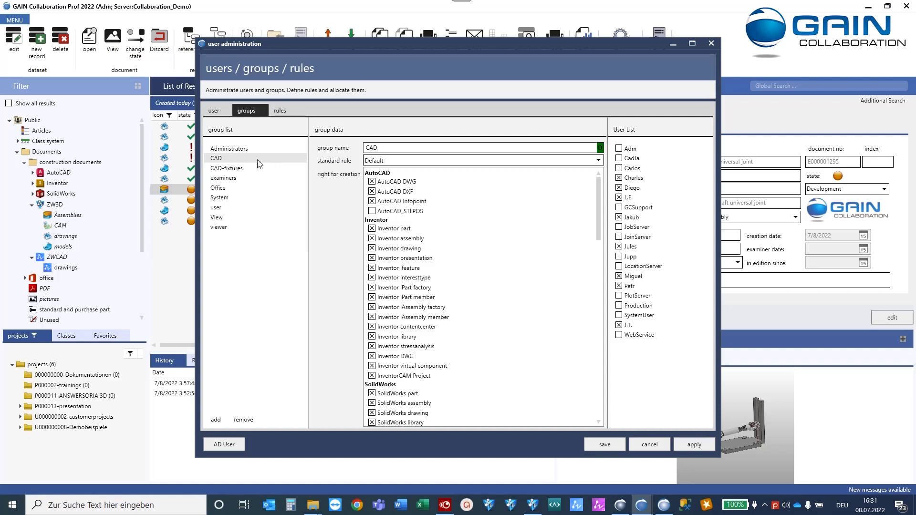
{"action": "left_click_drag", "start_coordinate": [599, 187], "coordinate": [600, 236]}
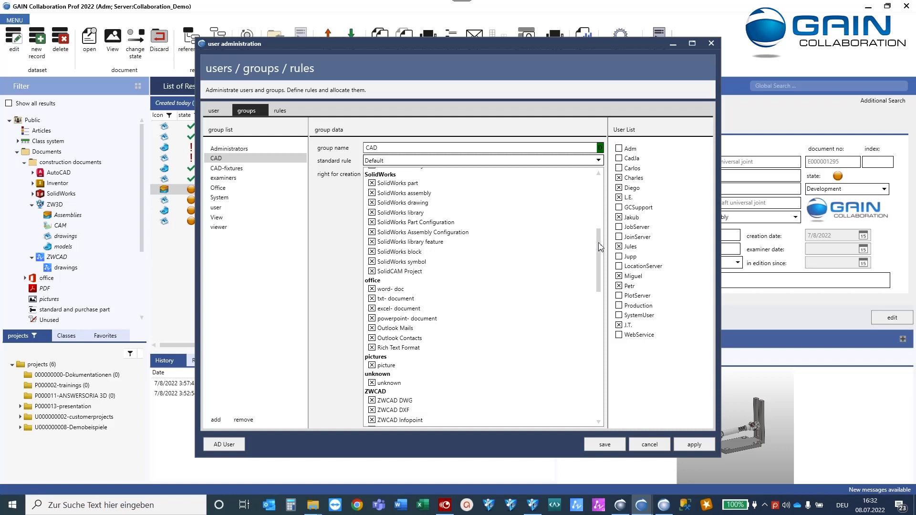
{"action": "left_click_drag", "start_coordinate": [601, 247], "coordinate": [606, 298]}
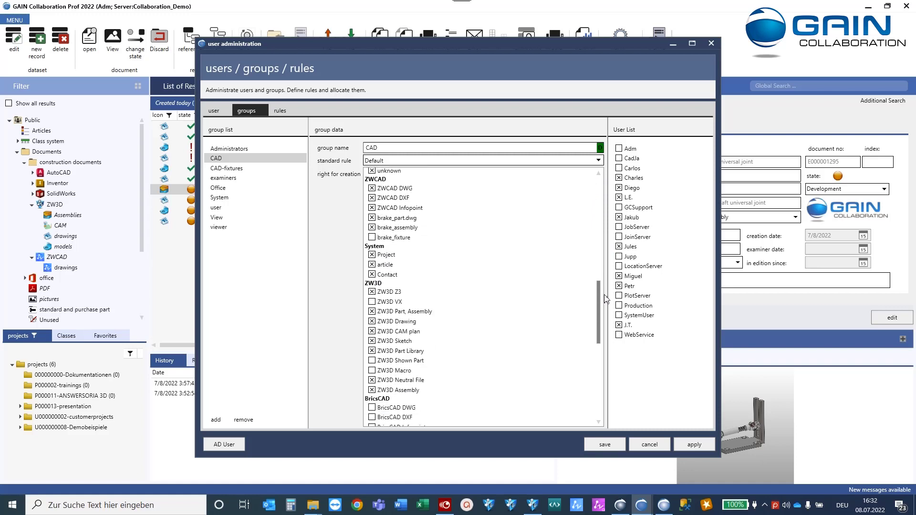
{"action": "left_click_drag", "start_coordinate": [606, 298], "coordinate": [606, 301]}
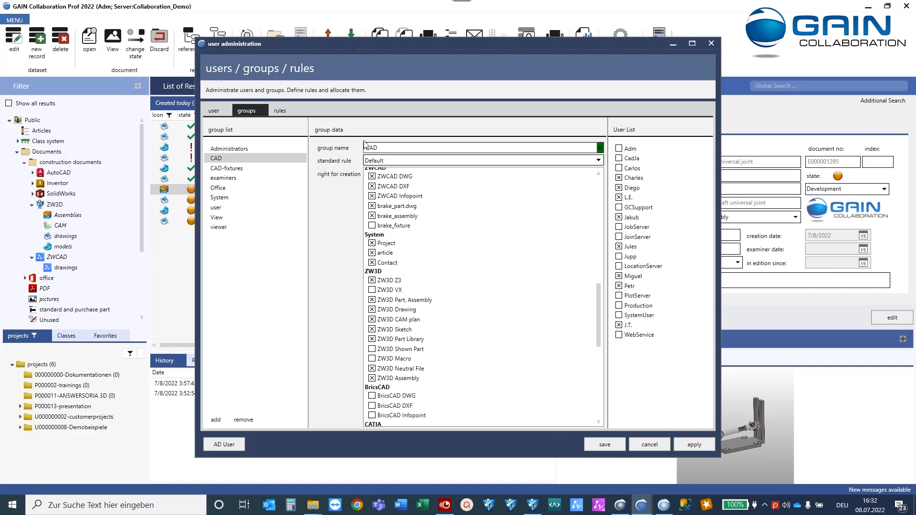
Review the Default rule's group permissions, then save and close the user administration.
{"action": "left_click", "coordinate": [287, 105]}
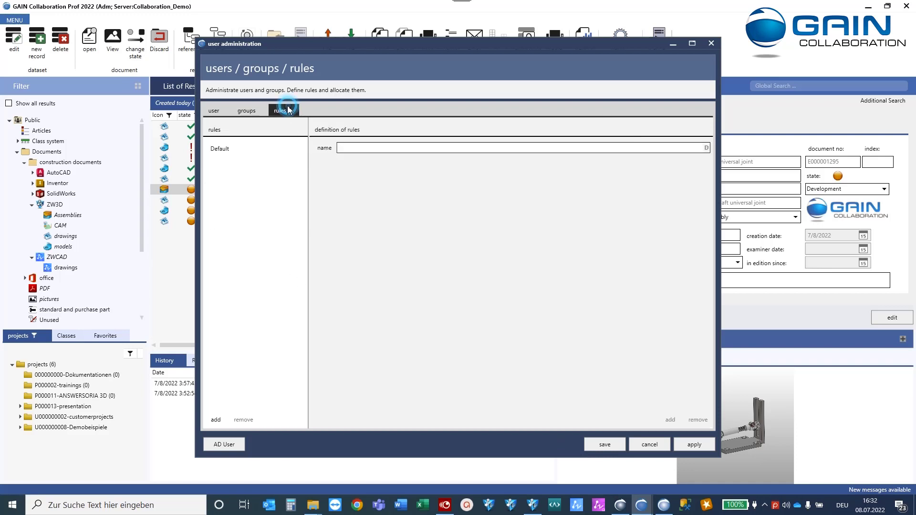
{"action": "left_click", "coordinate": [233, 148]}
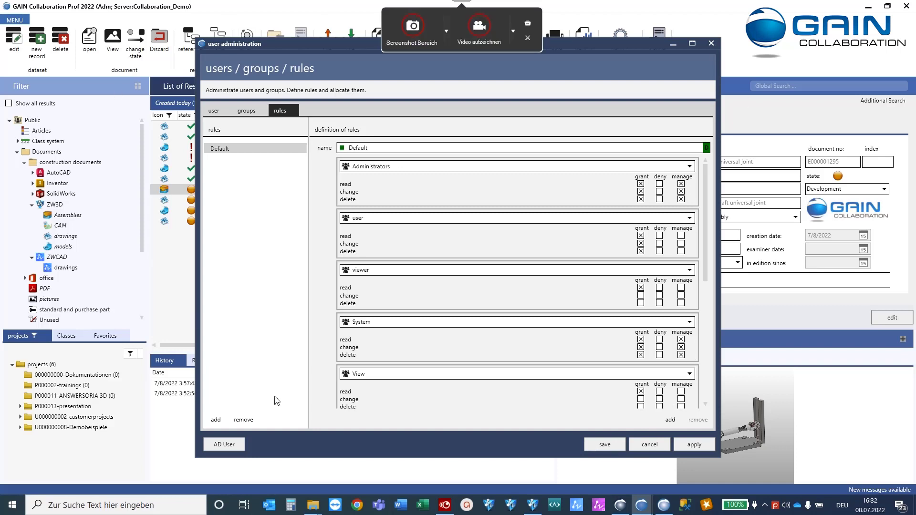
{"action": "left_click", "coordinate": [604, 445]}
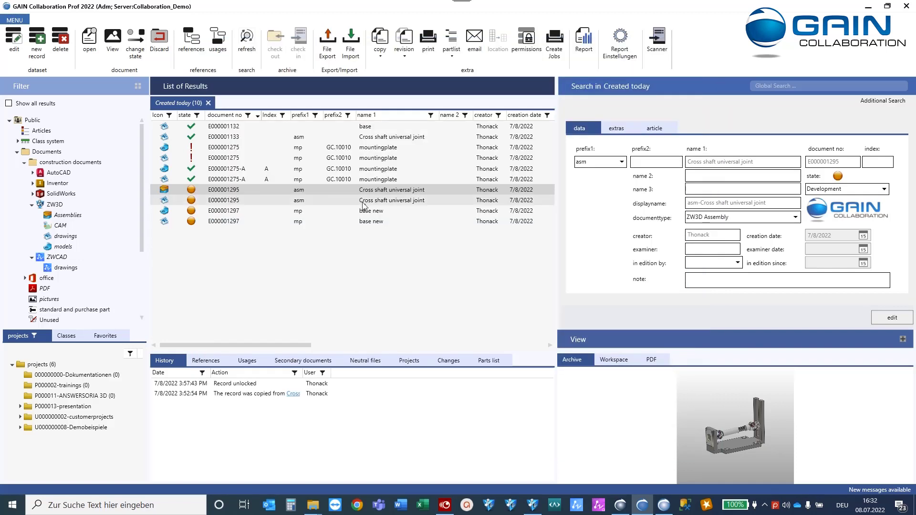
{"action": "left_click", "coordinate": [16, 22]}
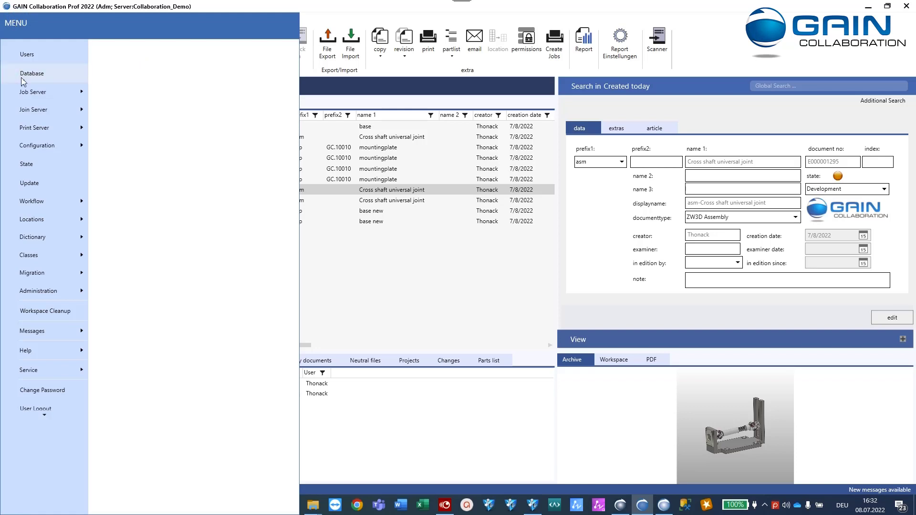
{"action": "left_click", "coordinate": [36, 74]}
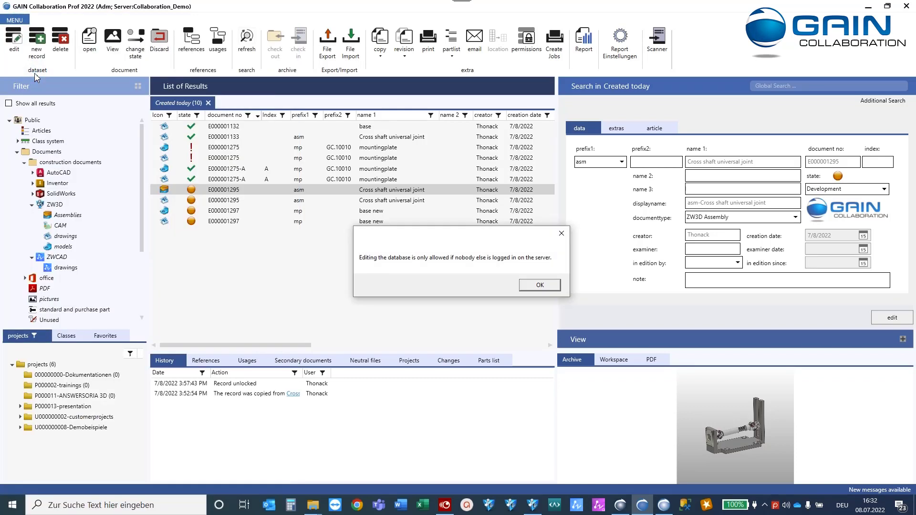
{"action": "left_click", "coordinate": [539, 285]}
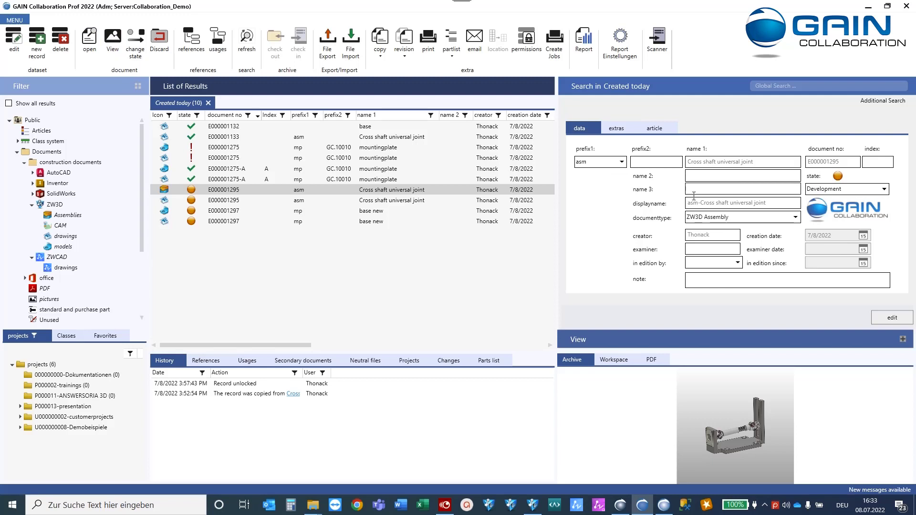
Inspect the Watermark status PDF job type (5 checkout repeats, 5 runs) and cancel unchanged.
{"action": "left_click", "coordinate": [13, 21]}
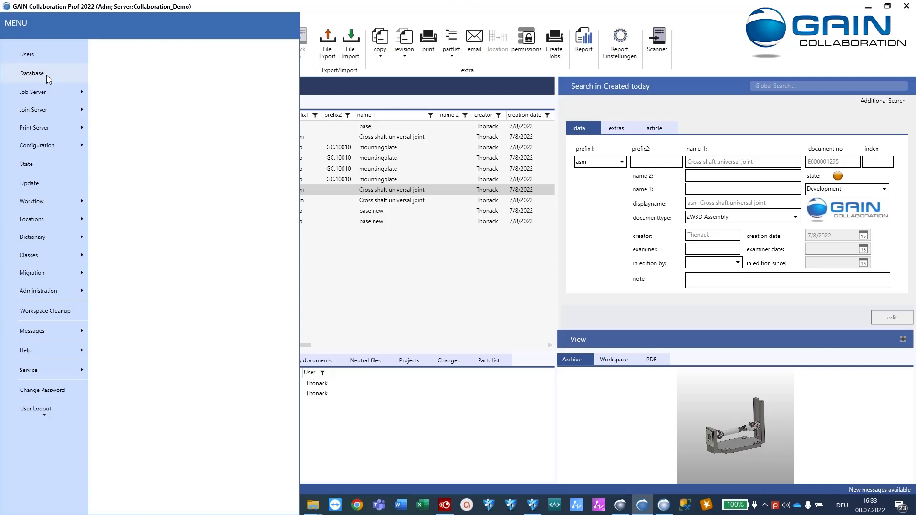
{"action": "left_click", "coordinate": [46, 94]}
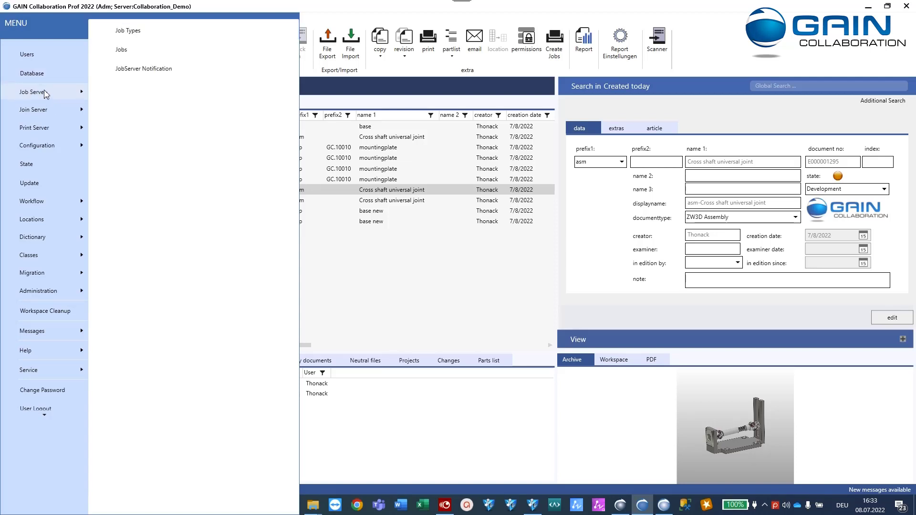
{"action": "left_click", "coordinate": [127, 31]}
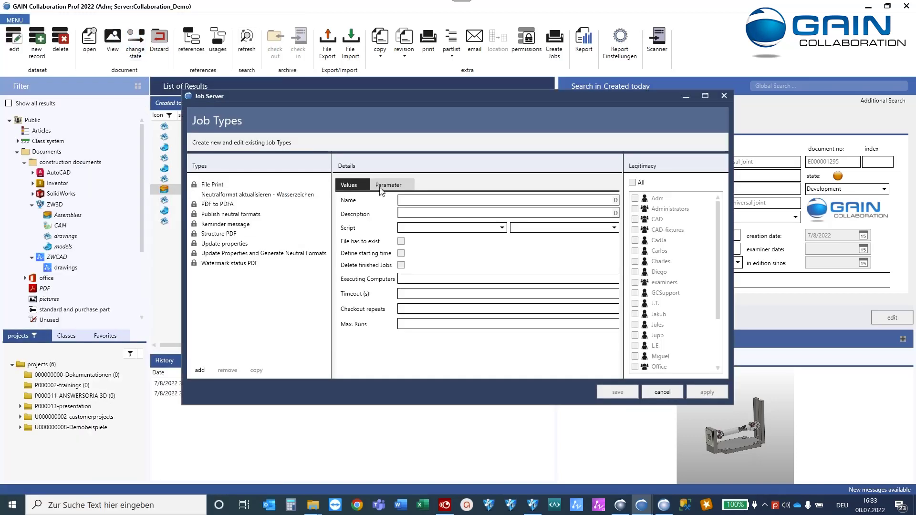
{"action": "left_click", "coordinate": [229, 264]}
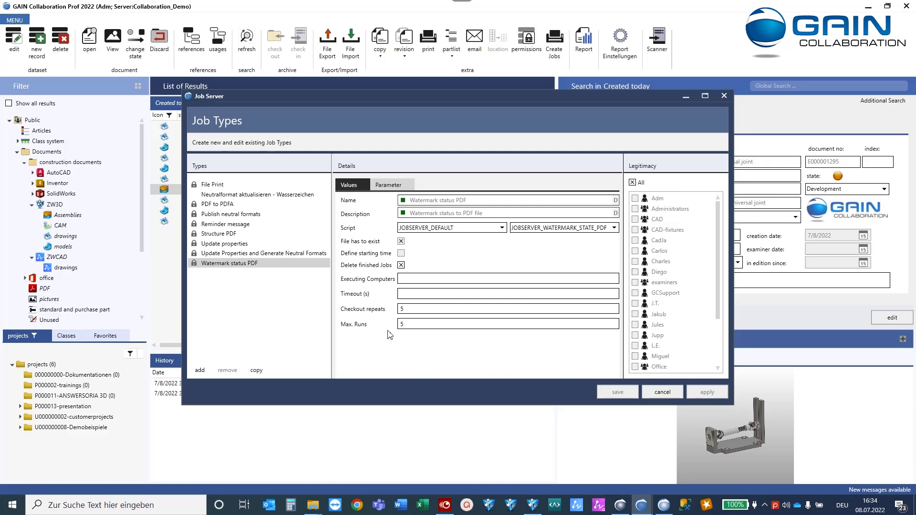
{"action": "left_click", "coordinate": [666, 395]}
Open the empty Jobs to be processed window, move it aside, and select an E000001297 record.
{"action": "left_click", "coordinate": [16, 23]}
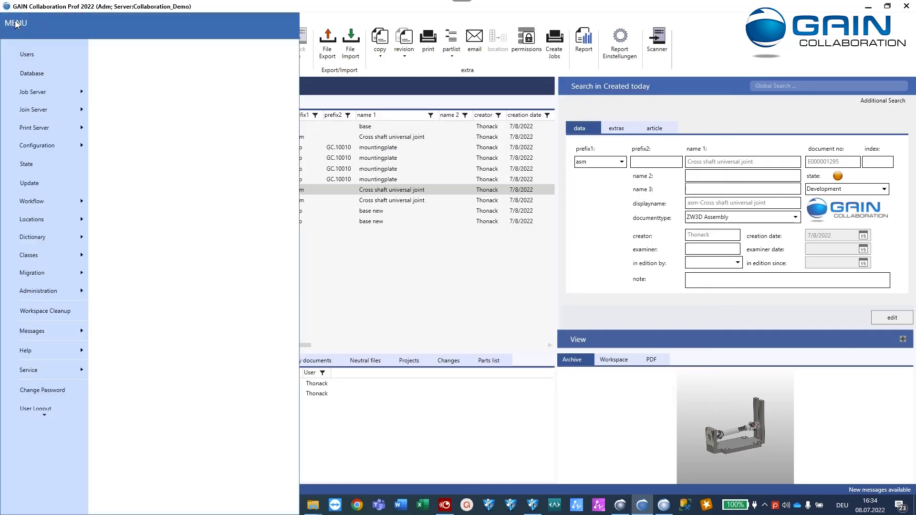
{"action": "mouse_move", "coordinate": [60, 97]}
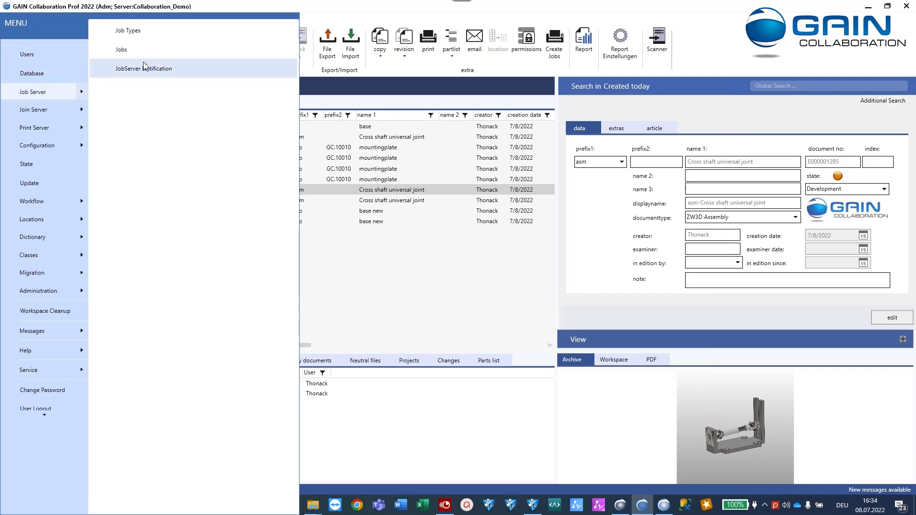
{"action": "left_click", "coordinate": [122, 50]}
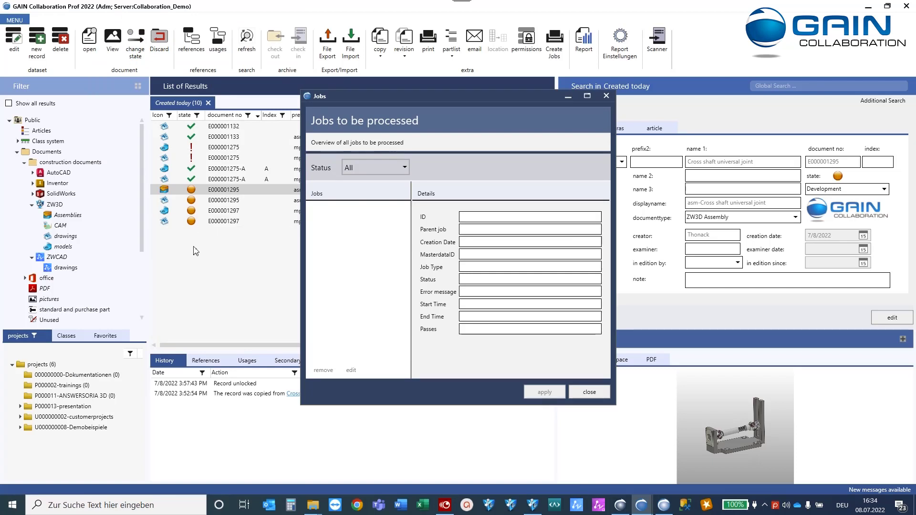
{"action": "left_click_drag", "start_coordinate": [447, 93], "coordinate": [582, 67]}
{"action": "left_click", "coordinate": [226, 222]}
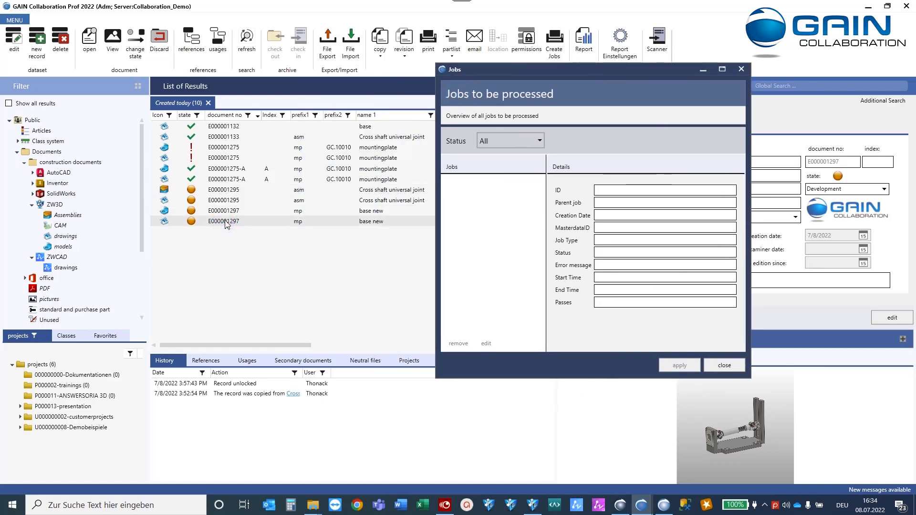
Attempt a state change on the E000001297 base new record, abandoning it since the model is locked.
{"action": "left_click", "coordinate": [229, 212]}
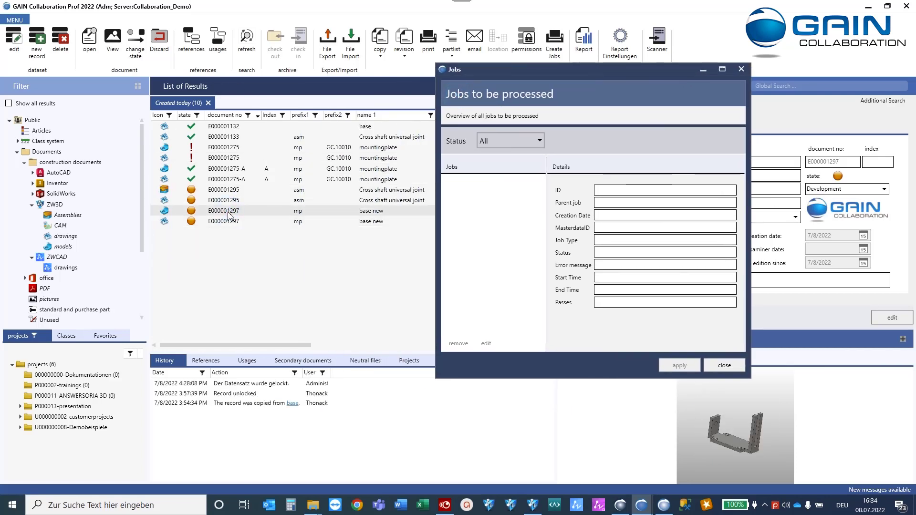
{"action": "left_click", "coordinate": [136, 43]}
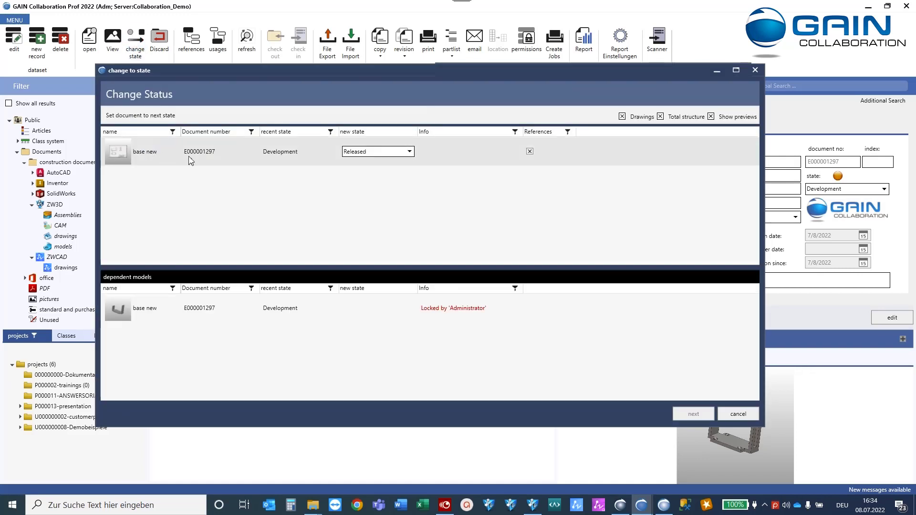
{"action": "left_click", "coordinate": [737, 414]}
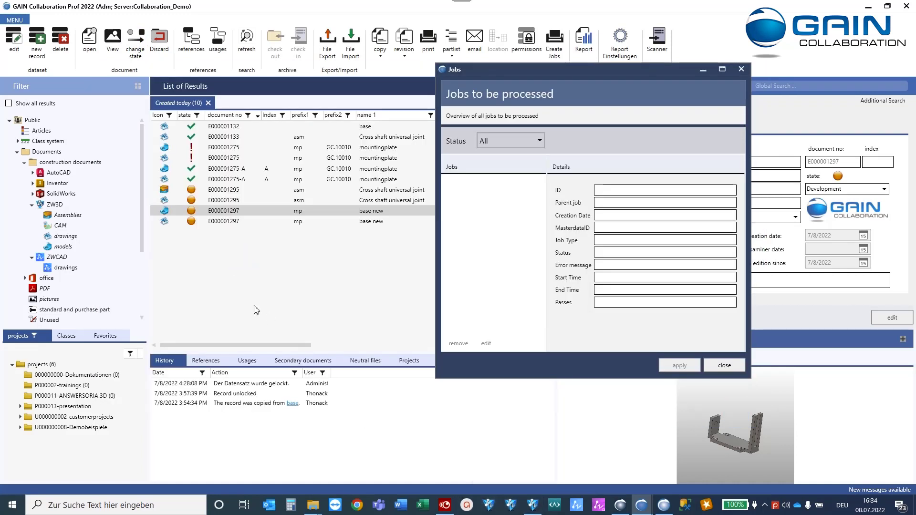
Close the Jobs overview and check the base new part back in from ZW3D.
{"action": "left_click", "coordinate": [217, 214]}
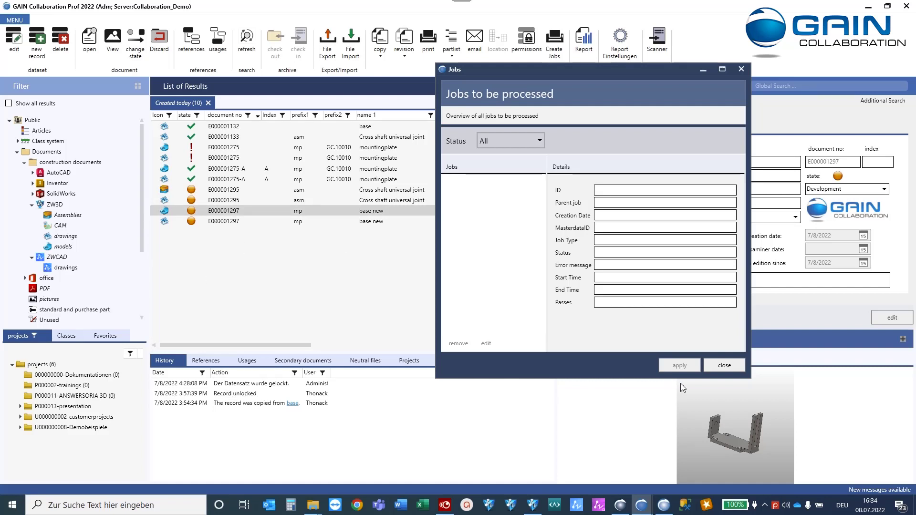
{"action": "left_click", "coordinate": [717, 365]}
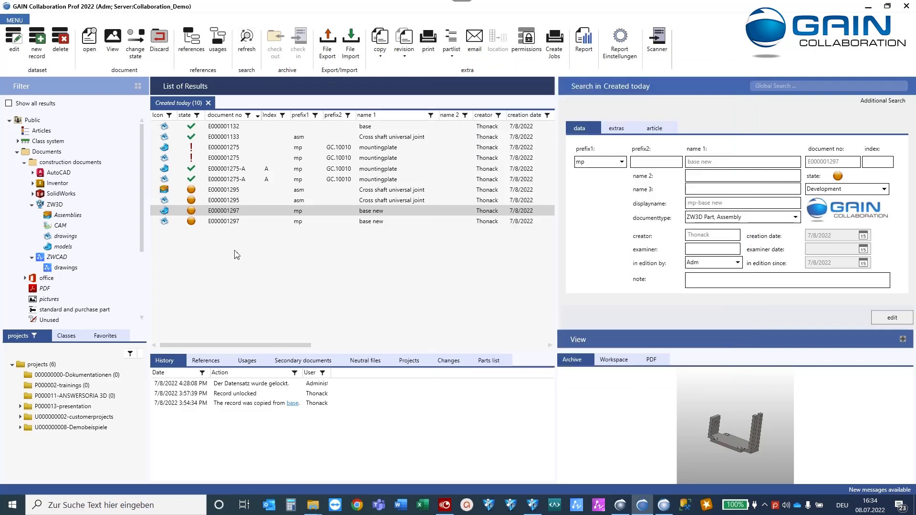
{"action": "left_click", "coordinate": [531, 508]}
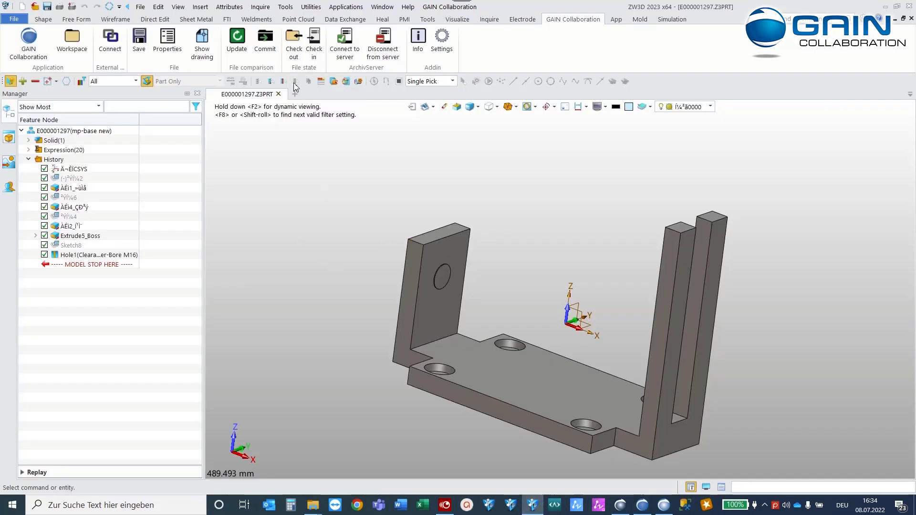
{"action": "left_click", "coordinate": [315, 41]}
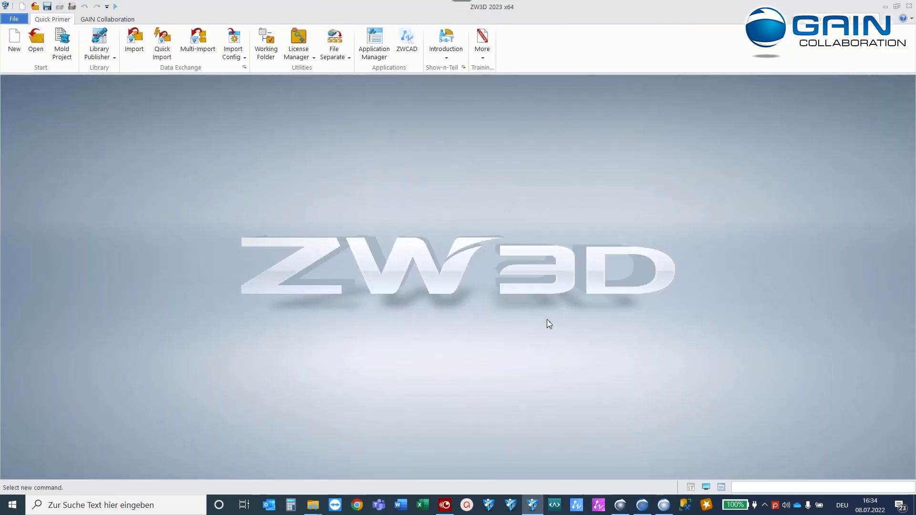
{"action": "left_click", "coordinate": [642, 505]}
Change the E000001297 base new drawing's state to Released along with its model.
{"action": "left_click", "coordinate": [201, 222]}
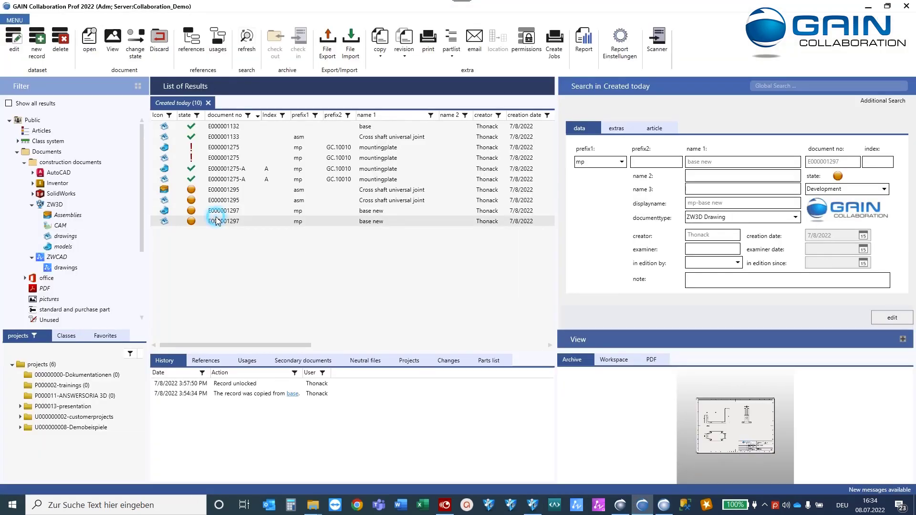
{"action": "left_click", "coordinate": [135, 43]}
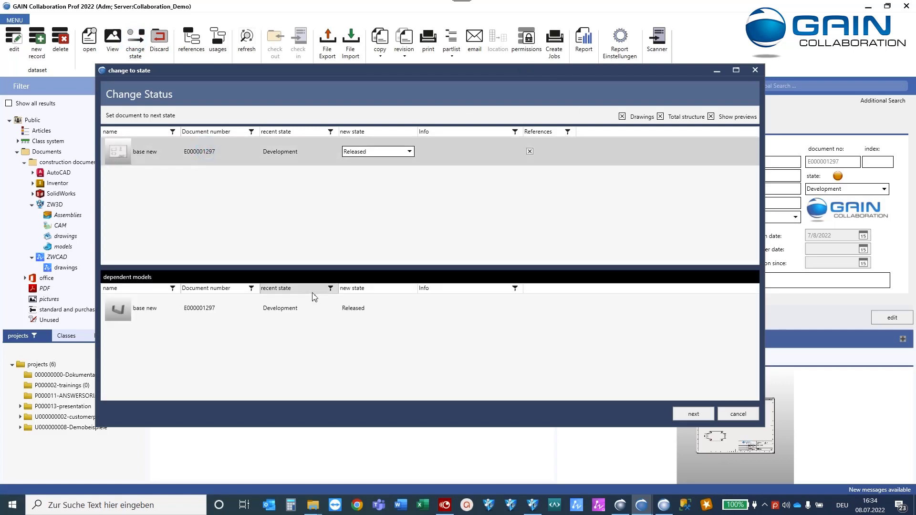
{"action": "left_click", "coordinate": [694, 414]}
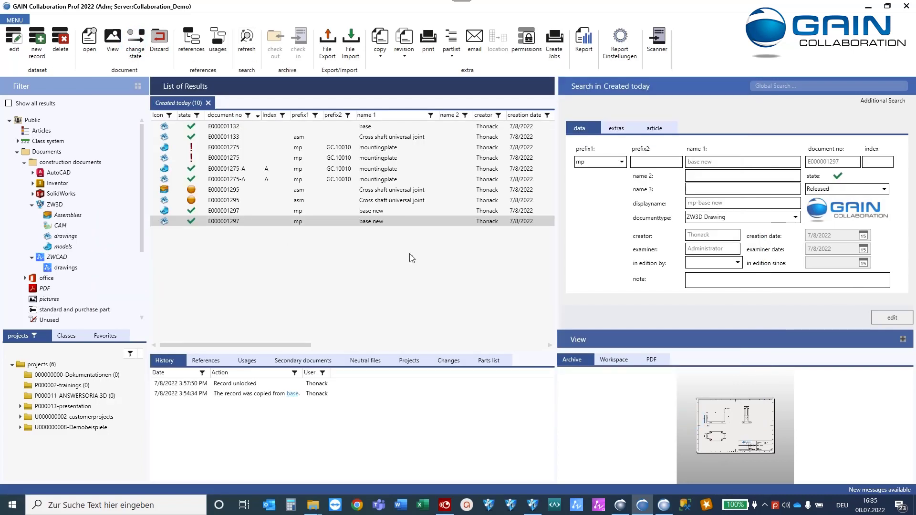
Open the Jobs to be processed list, inspect jobs 330967 and 330968, then close it.
{"action": "left_click", "coordinate": [15, 21]}
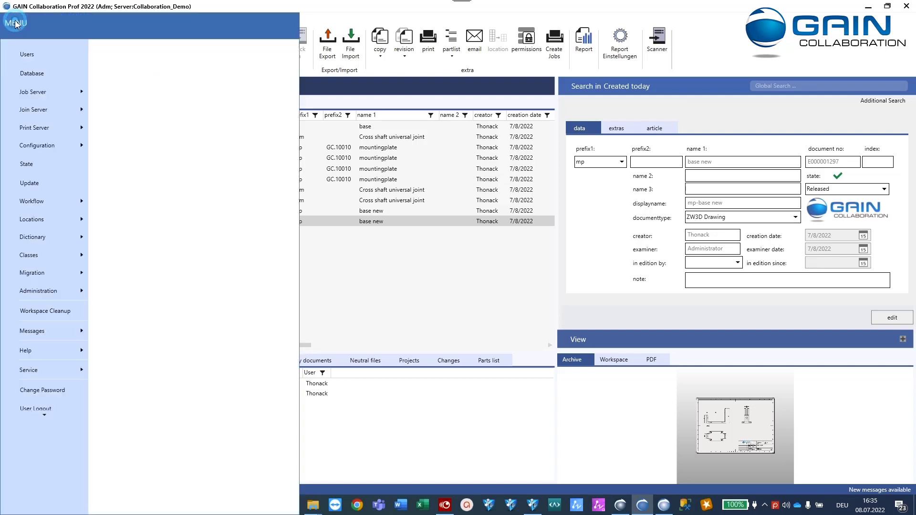
{"action": "mouse_move", "coordinate": [48, 91]}
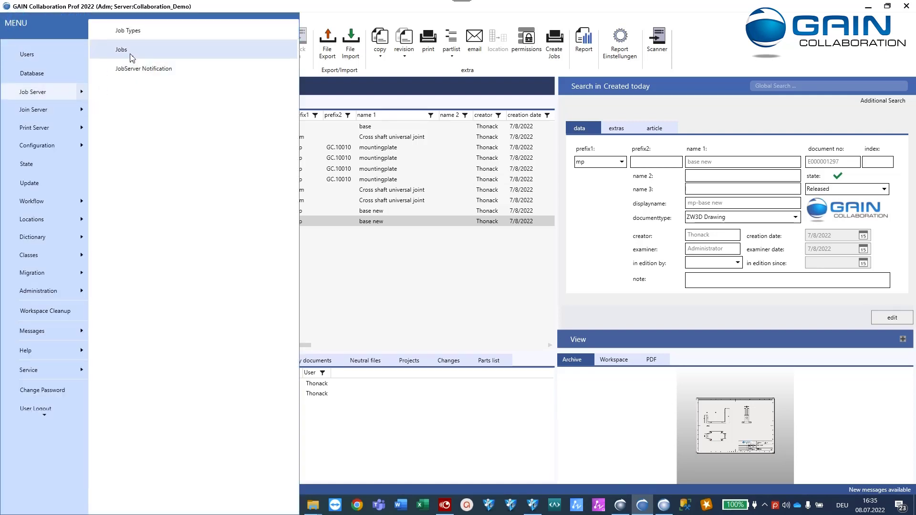
{"action": "left_click", "coordinate": [121, 50]}
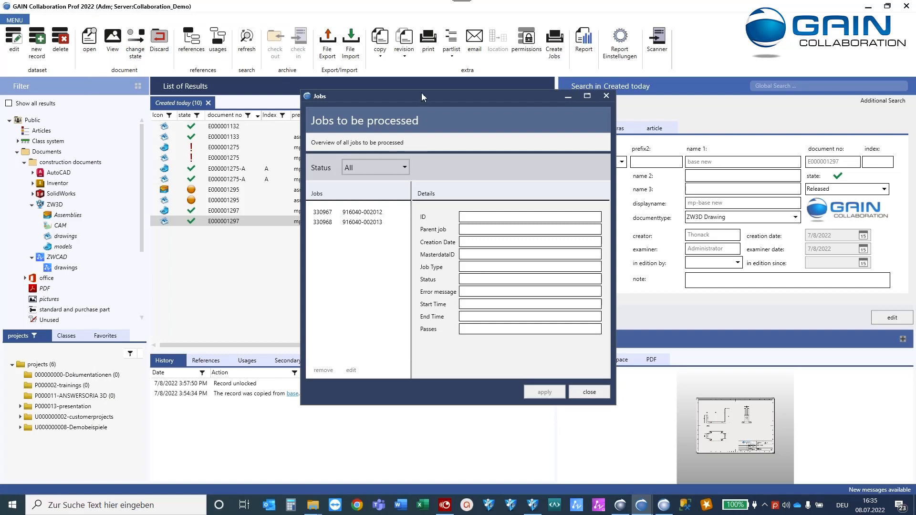
{"action": "left_click_drag", "start_coordinate": [422, 93], "coordinate": [477, 79]}
{"action": "left_click", "coordinate": [409, 201]}
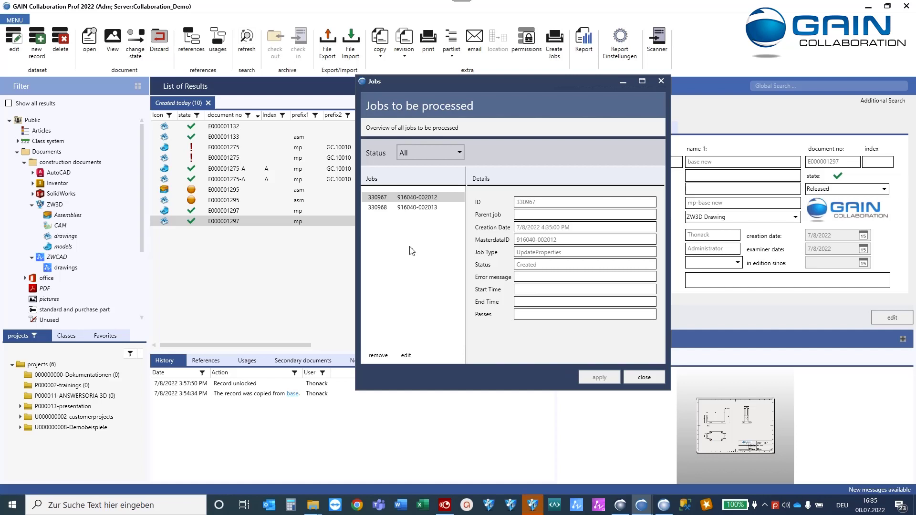
{"action": "left_click", "coordinate": [400, 208]}
{"action": "left_click", "coordinate": [406, 199]}
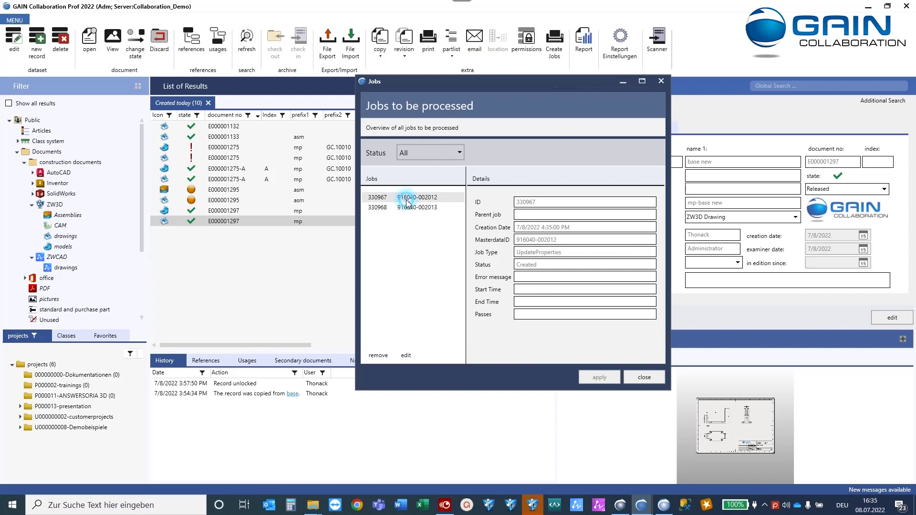
{"action": "left_click", "coordinate": [405, 208]}
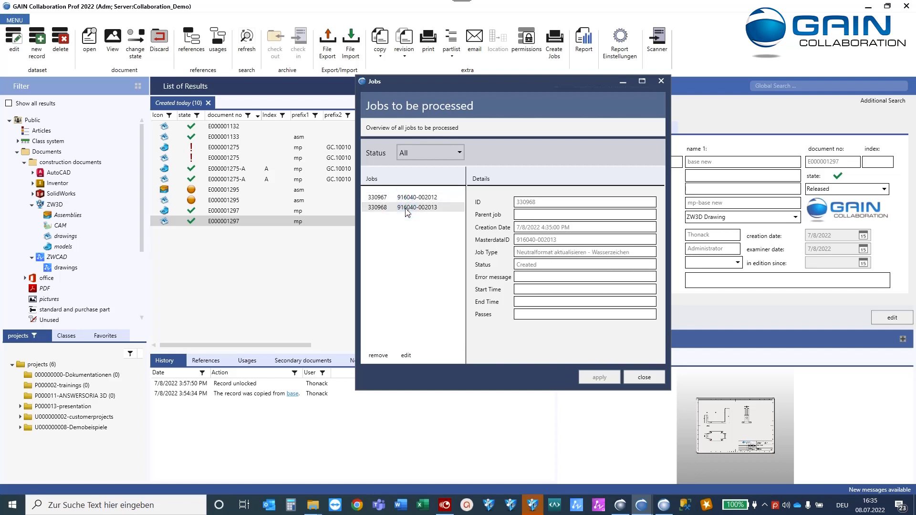
{"action": "left_click", "coordinate": [645, 380]}
Check the JobServer Notification overview, then list E000001297's neutral files (.pdf and .Z3DRW.z3bak).
{"action": "left_click", "coordinate": [17, 21]}
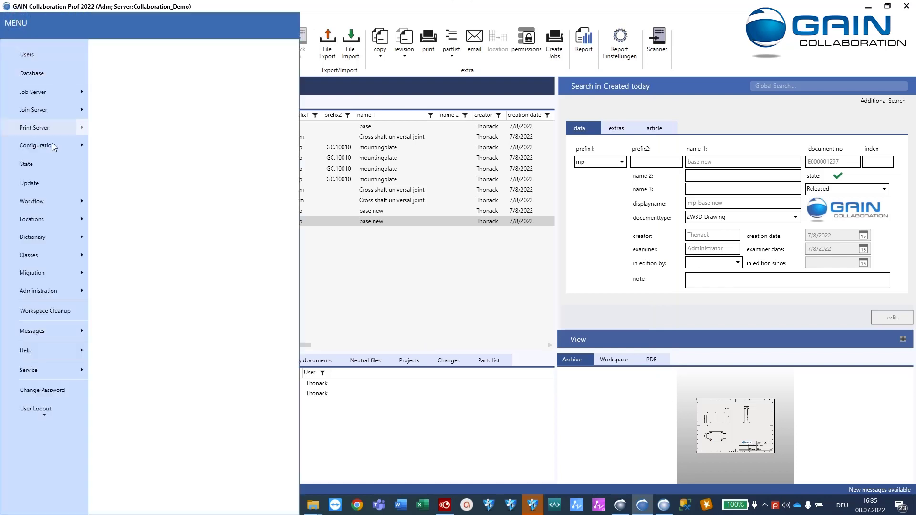
{"action": "left_click", "coordinate": [58, 93]}
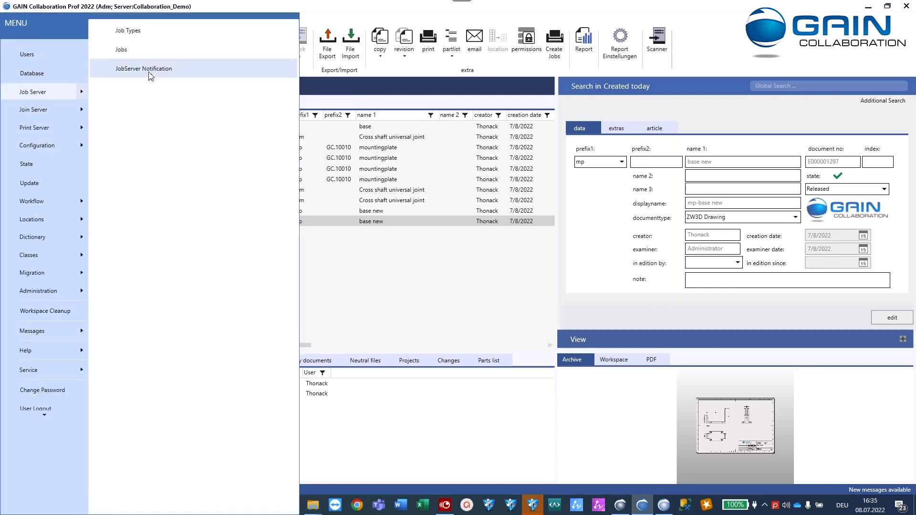
{"action": "left_click", "coordinate": [151, 76]}
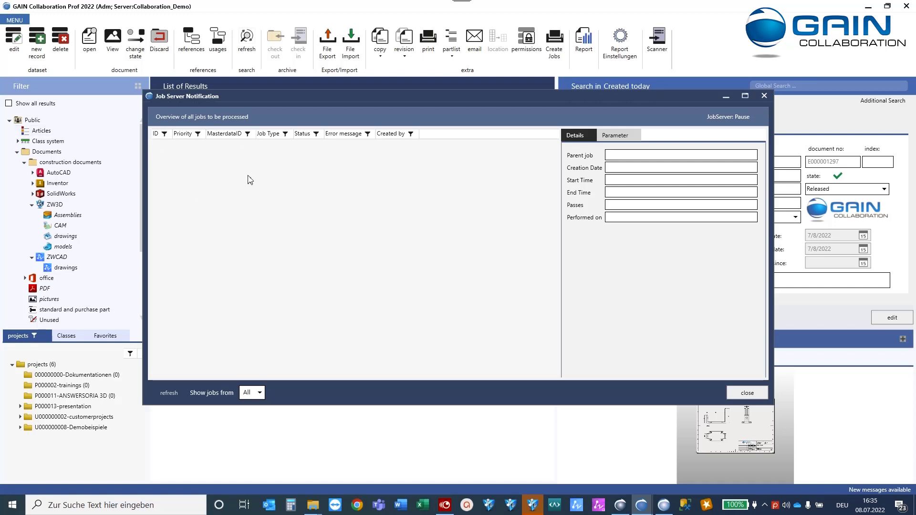
{"action": "left_click", "coordinate": [746, 394]}
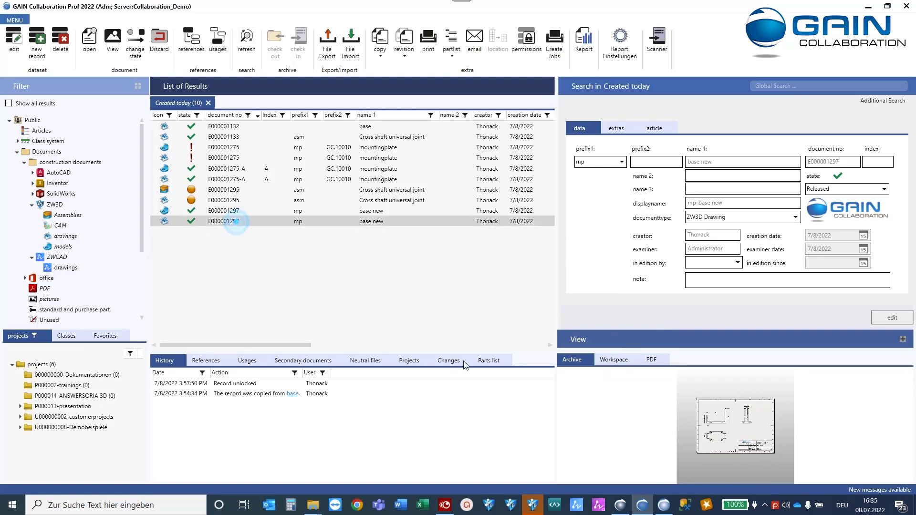
{"action": "left_click", "coordinate": [367, 362]}
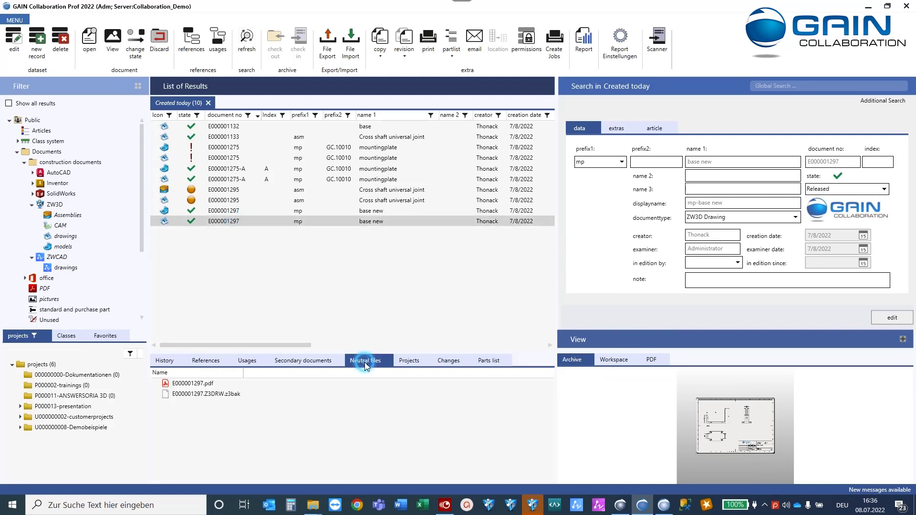
{"action": "double_click", "coordinate": [191, 384]}
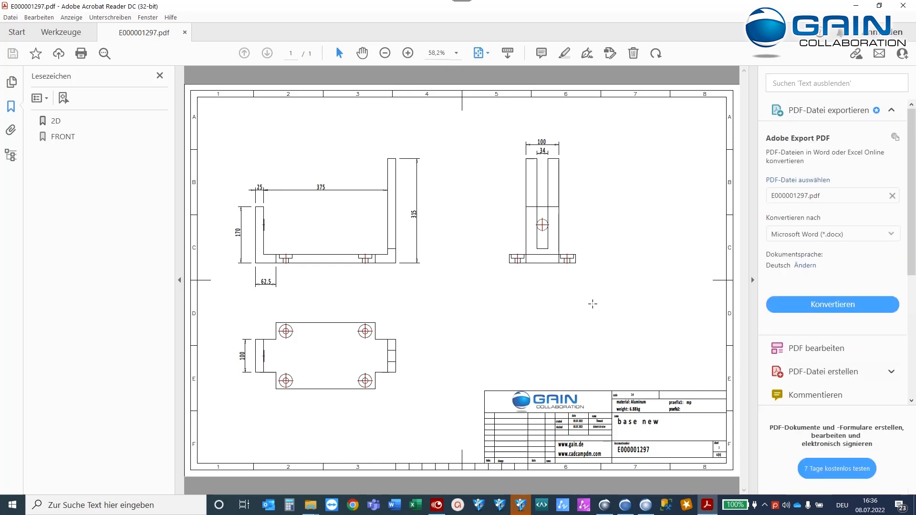
{"action": "left_click", "coordinate": [903, 5]}
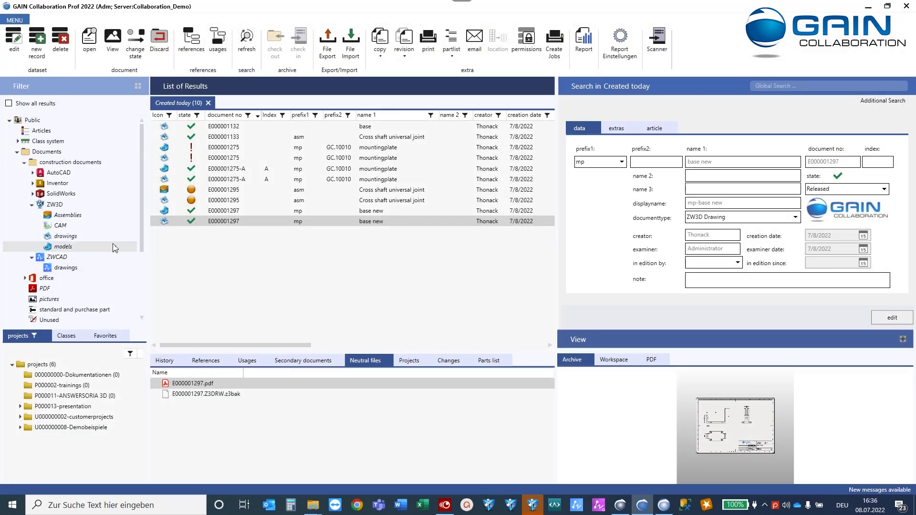
Browse the main menu's server submenus and open Configuration > Settings.
{"action": "left_click", "coordinate": [15, 20]}
{"action": "mouse_move", "coordinate": [72, 113]}
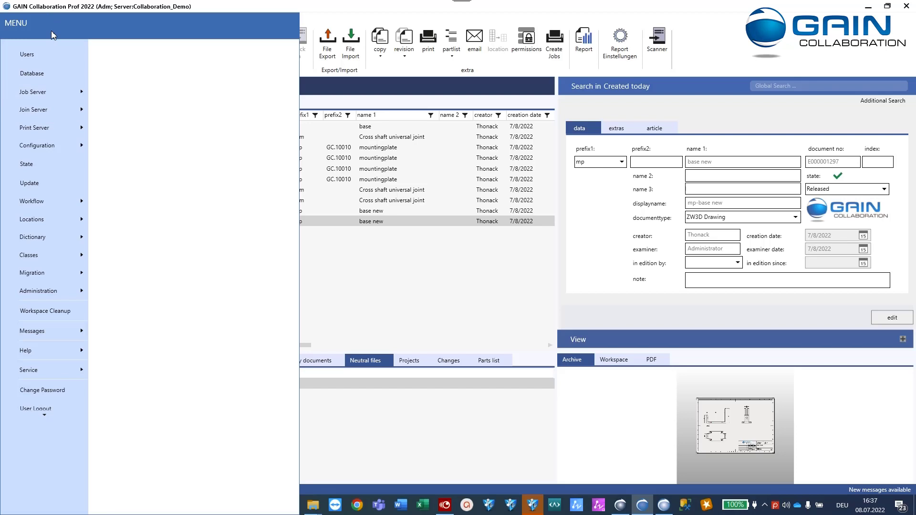
{"action": "mouse_move", "coordinate": [41, 128]}
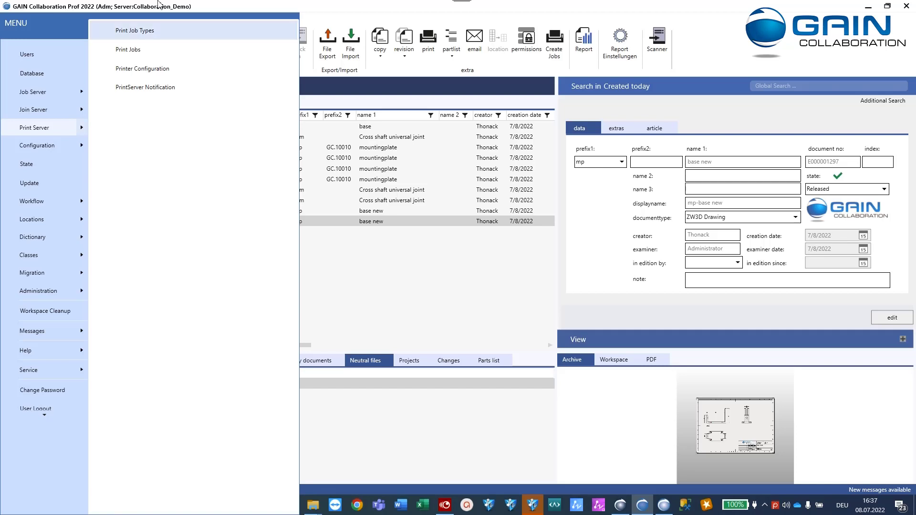
{"action": "left_click", "coordinate": [82, 149]}
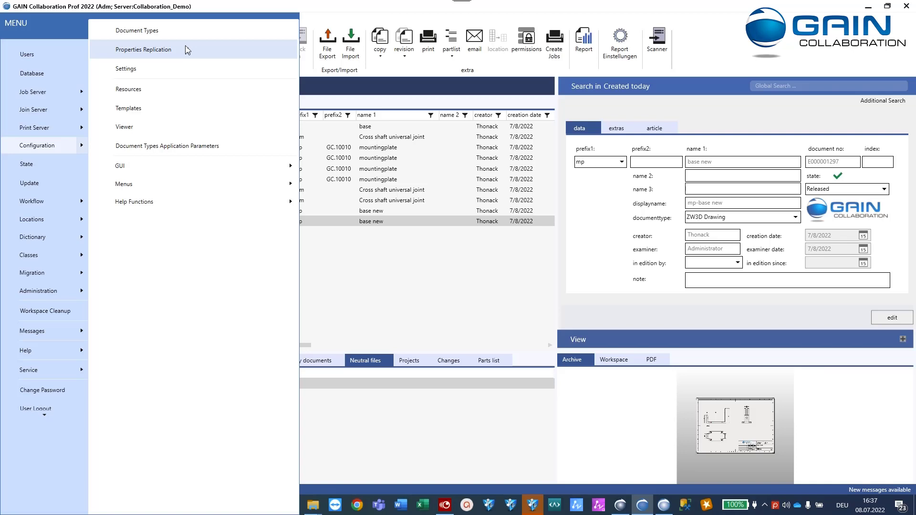
{"action": "left_click", "coordinate": [167, 70]}
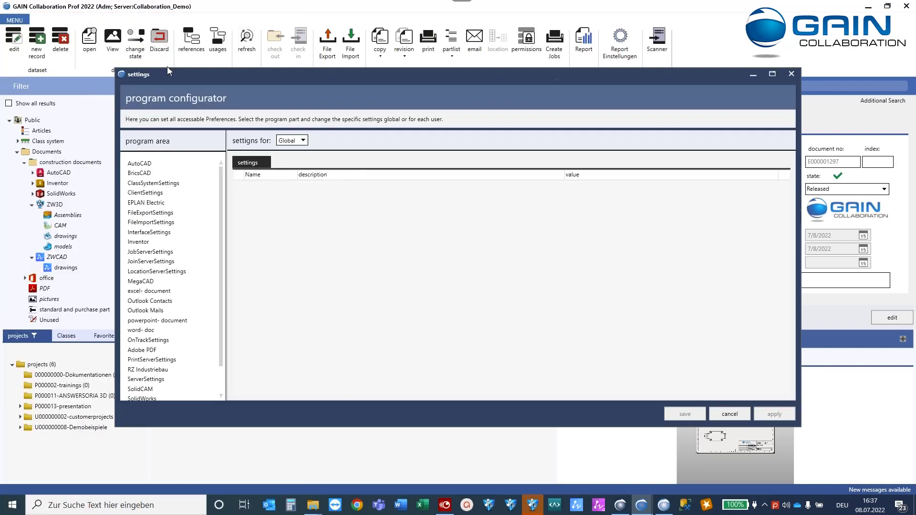
Select the ZW3D program area and leave PDFPublishColour set to colour.
{"action": "left_click_drag", "start_coordinate": [180, 77], "coordinate": [179, 58]}
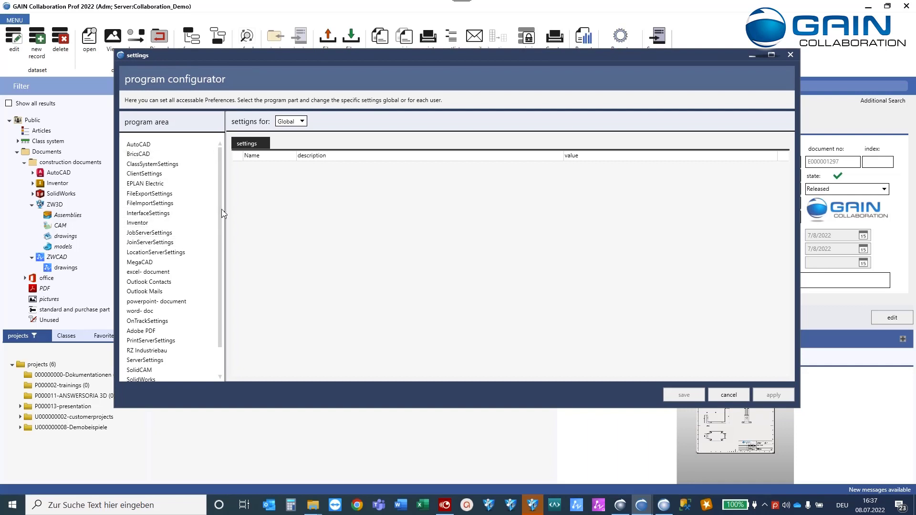
{"action": "scroll", "coordinate": [221, 204], "scroll_direction": "down", "scroll_amount": 1}
{"action": "left_click", "coordinate": [149, 361]}
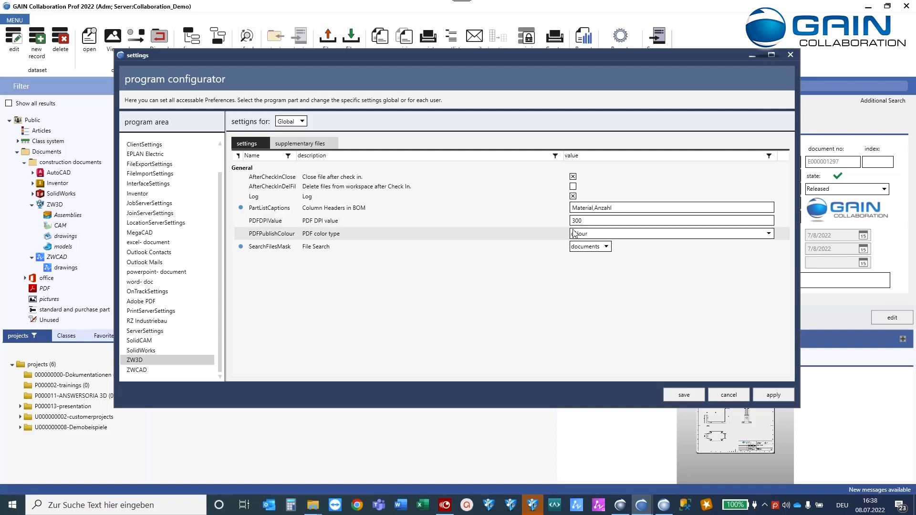
{"action": "left_click", "coordinate": [590, 234]}
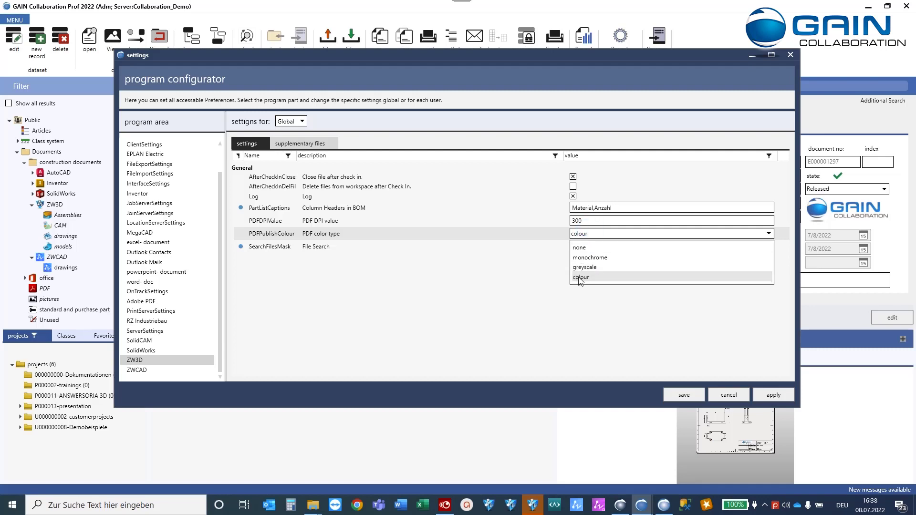
{"action": "left_click", "coordinate": [565, 237]}
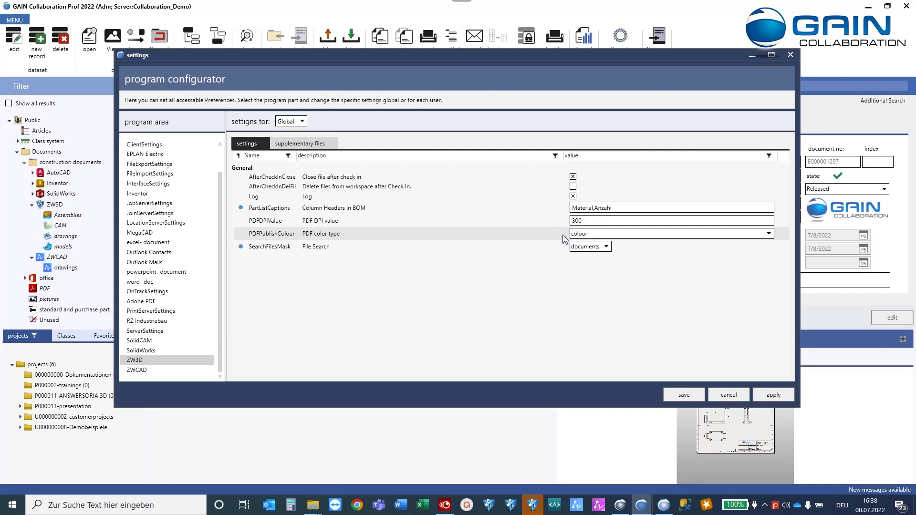
On the supplementary files tab, try the .pdf and .stl formats, settling on .stp.
{"action": "left_click", "coordinate": [314, 145]}
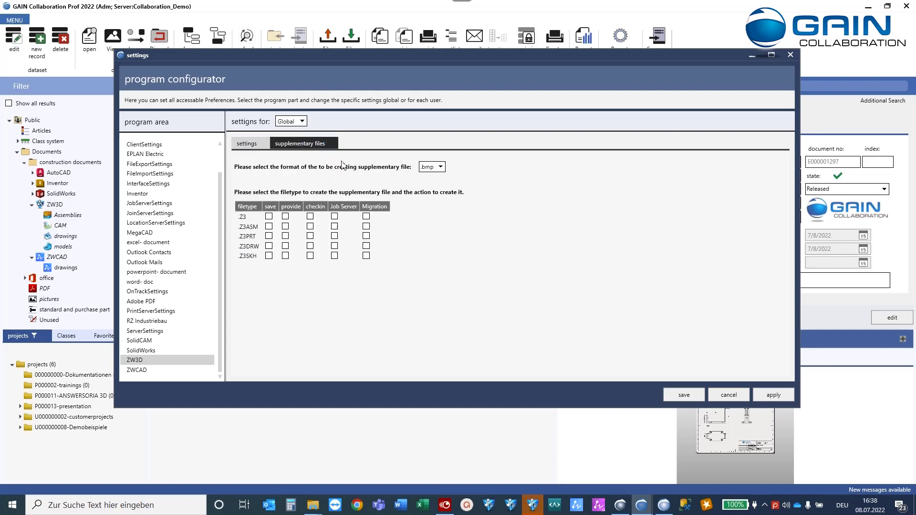
{"action": "left_click", "coordinate": [439, 167]}
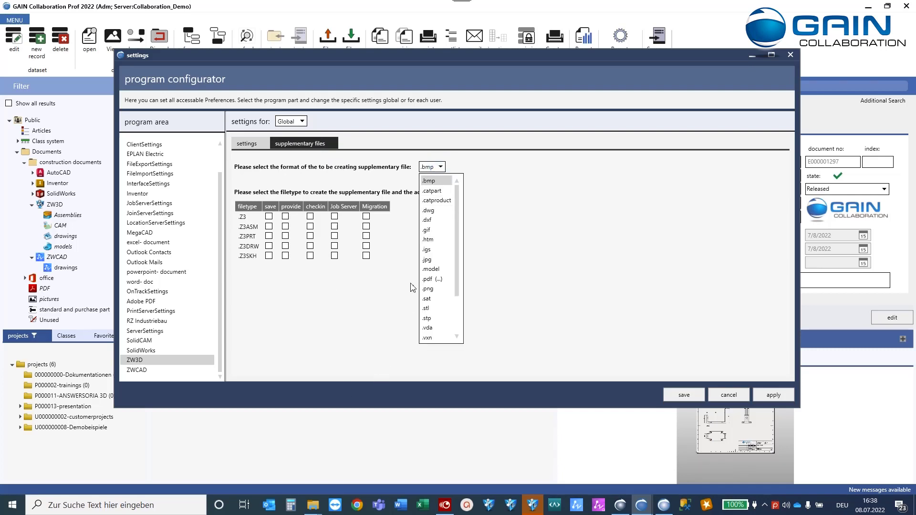
{"action": "left_click", "coordinate": [426, 281]}
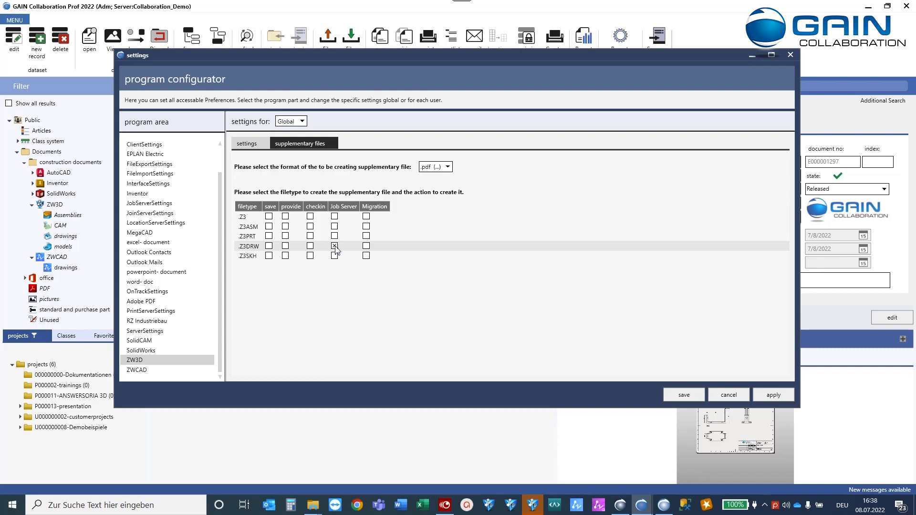
{"action": "left_click", "coordinate": [435, 166]}
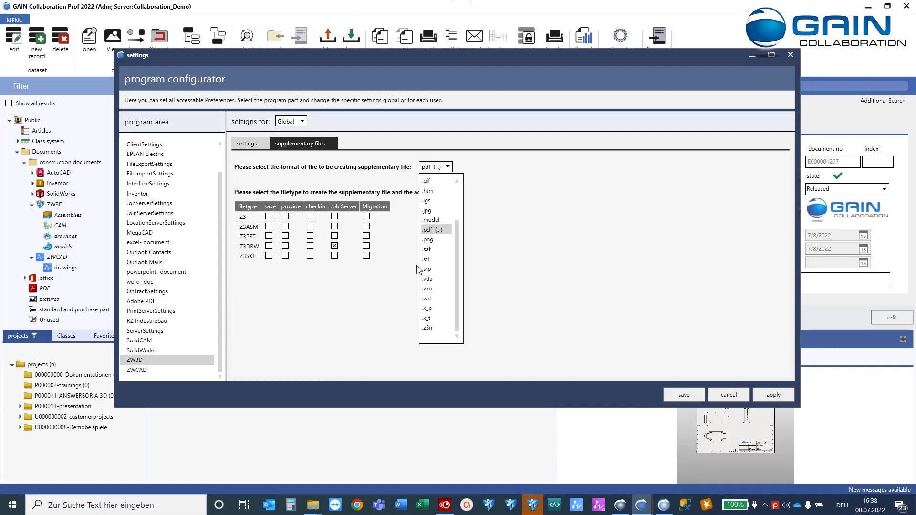
{"action": "scroll", "coordinate": [414, 245], "scroll_direction": "up", "scroll_amount": 2}
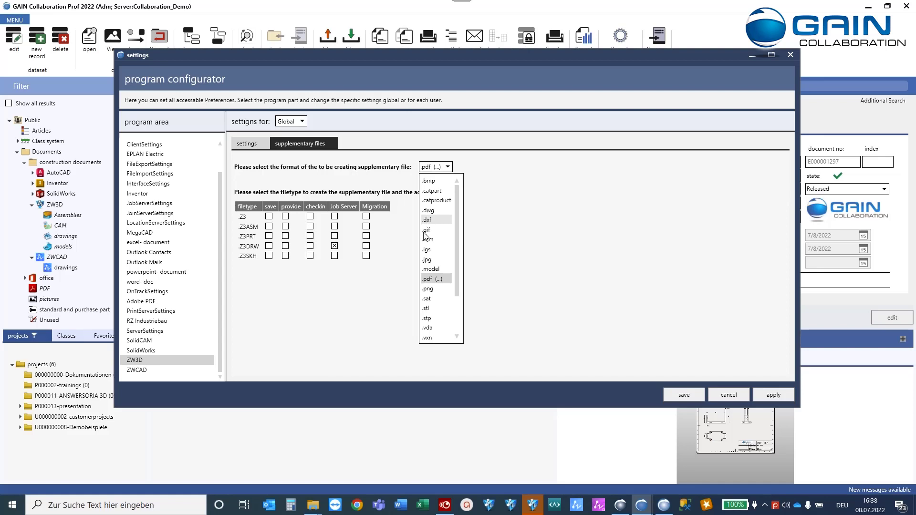
{"action": "left_click", "coordinate": [429, 308]}
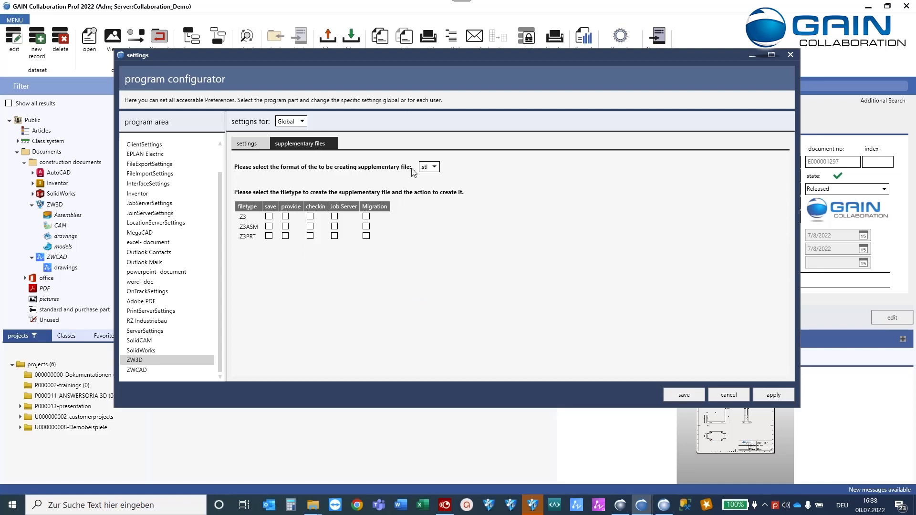
{"action": "left_click", "coordinate": [425, 167]}
{"action": "left_click", "coordinate": [432, 271]}
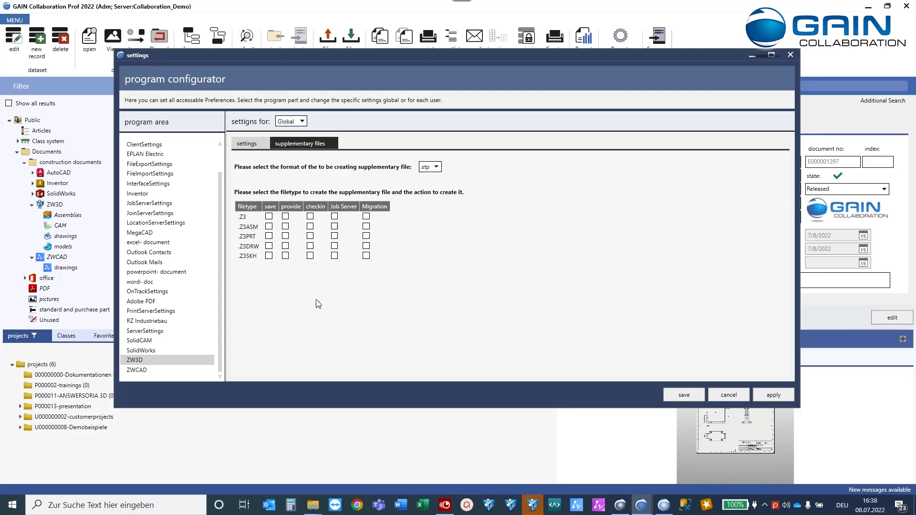
Tick and then clear .stp creation for .Z3PRT at check-in, and cancel the configurator.
{"action": "left_click", "coordinate": [310, 236]}
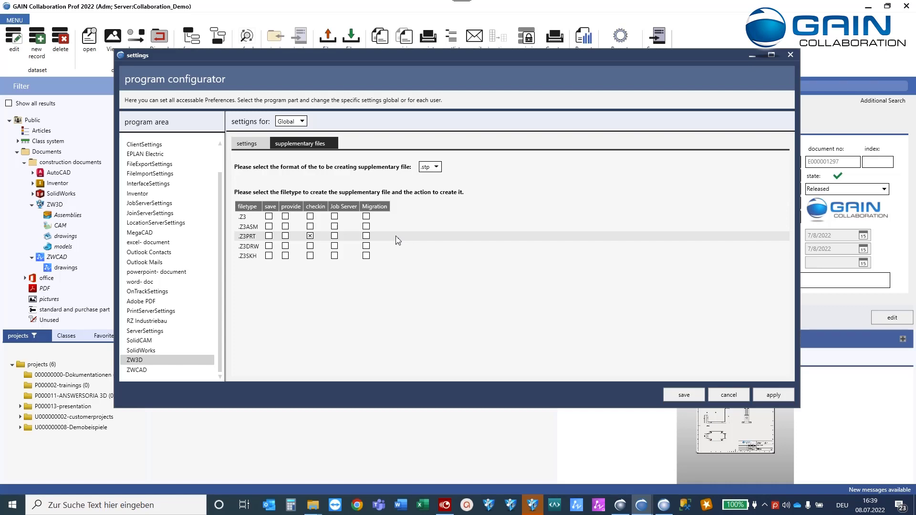
{"action": "left_click", "coordinate": [311, 235]}
{"action": "left_click", "coordinate": [435, 167]}
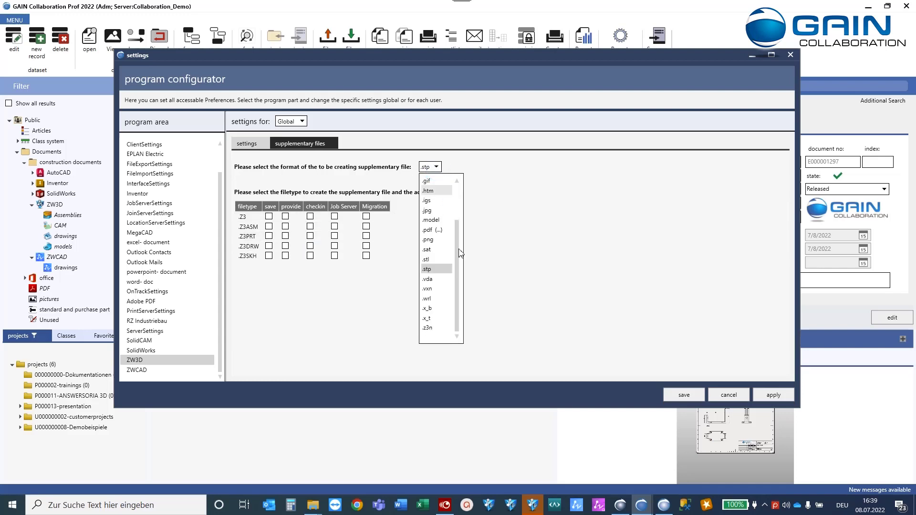
{"action": "left_click_drag", "start_coordinate": [468, 198], "coordinate": [464, 288]}
{"action": "left_click", "coordinate": [388, 312]}
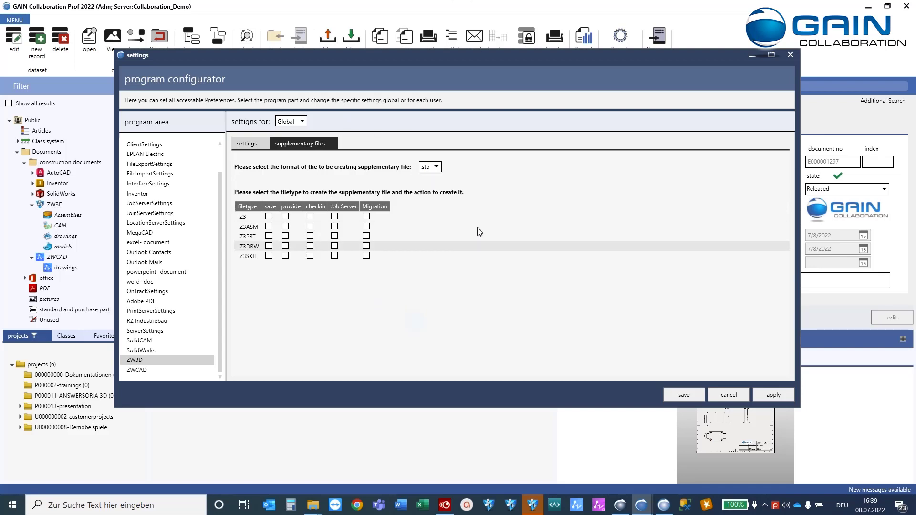
{"action": "left_click", "coordinate": [731, 395]}
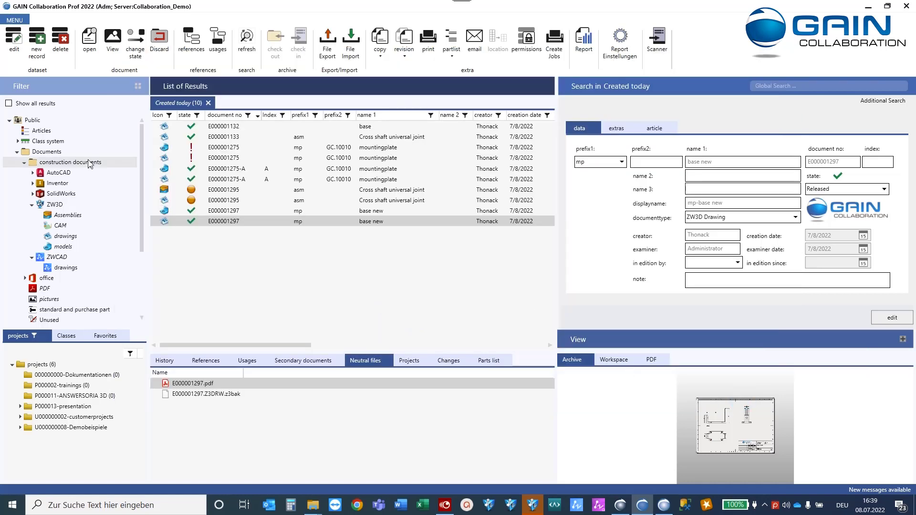
Open Synchronize Properties from the configuration menu and choose ZW3D as the application.
{"action": "left_click", "coordinate": [16, 21]}
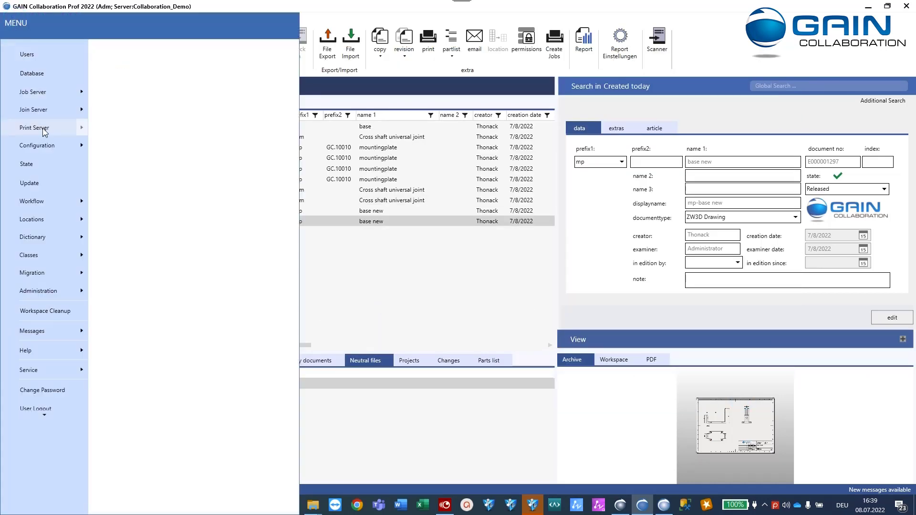
{"action": "left_click", "coordinate": [61, 146]}
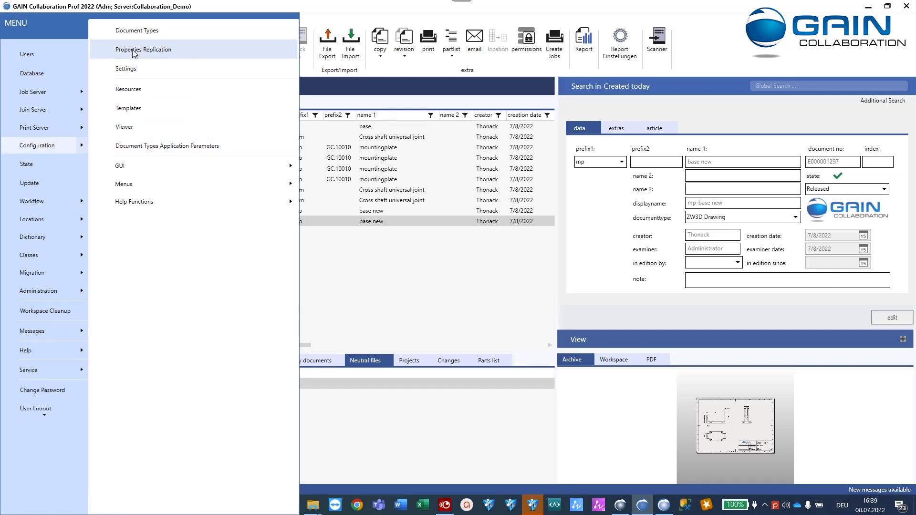
{"action": "left_click", "coordinate": [169, 51]}
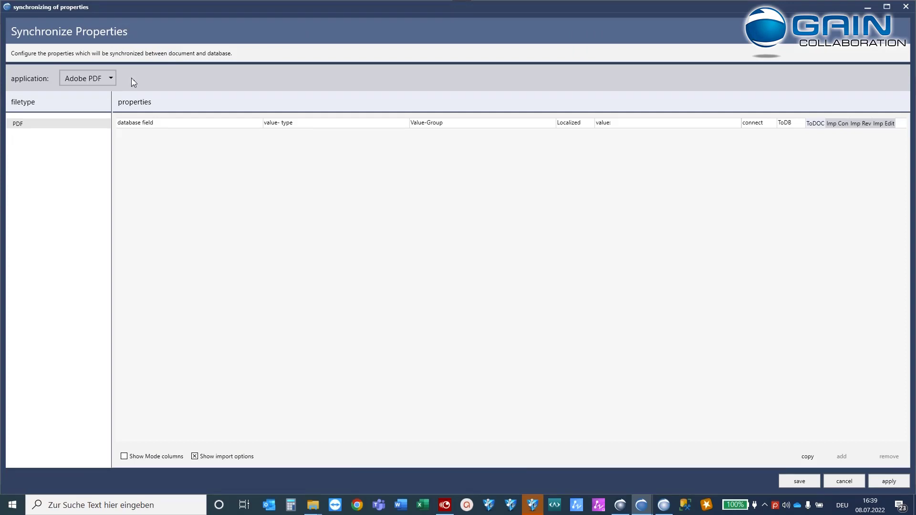
{"action": "left_click", "coordinate": [87, 77]}
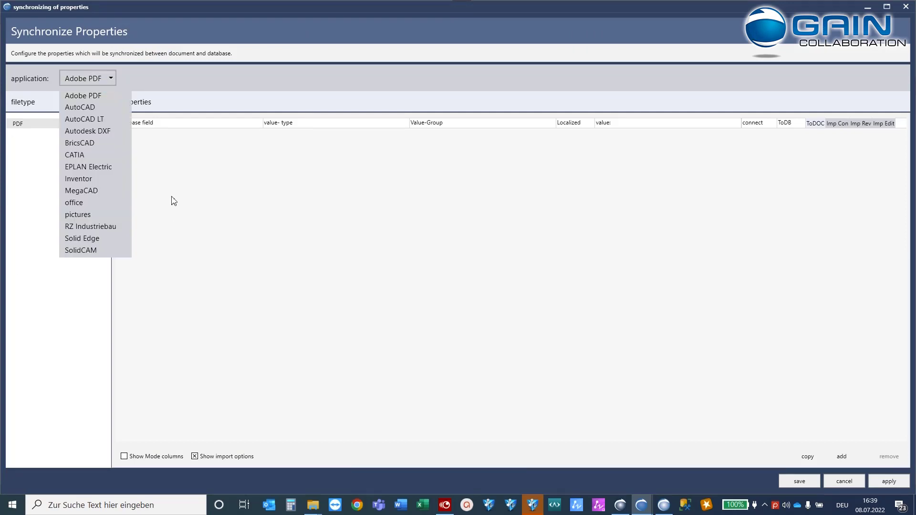
{"action": "scroll", "coordinate": [82, 206], "scroll_direction": "down", "scroll_amount": 3}
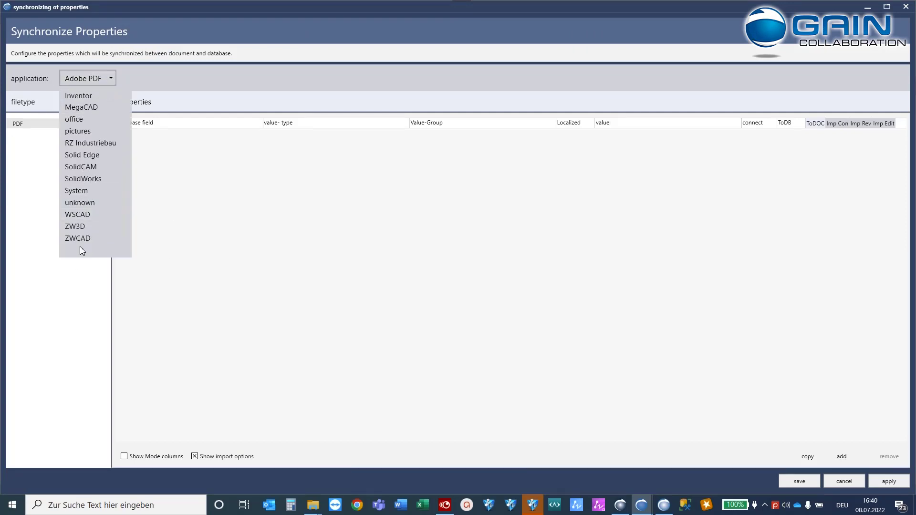
{"action": "left_click", "coordinate": [76, 227]}
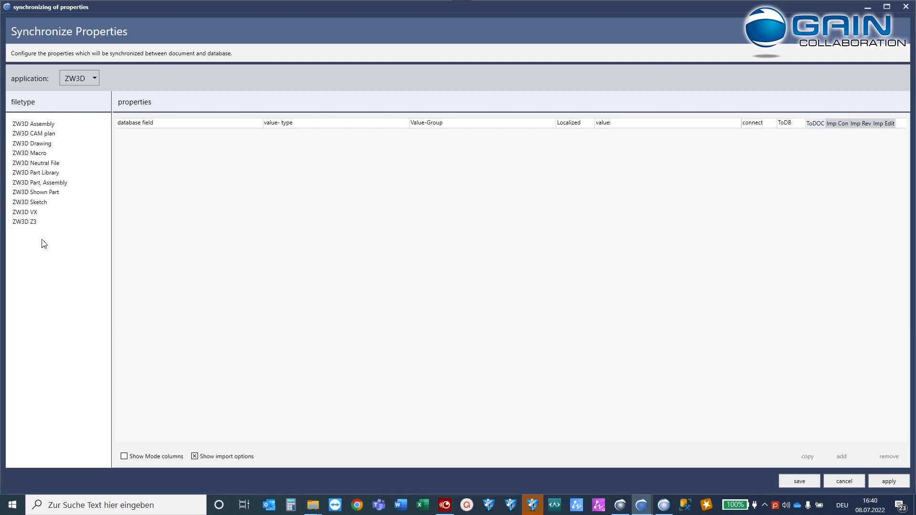
Select the ZW3D Part, Assembly file type, keep Material mapped to Material, and scroll the mappings.
{"action": "left_click", "coordinate": [30, 184]}
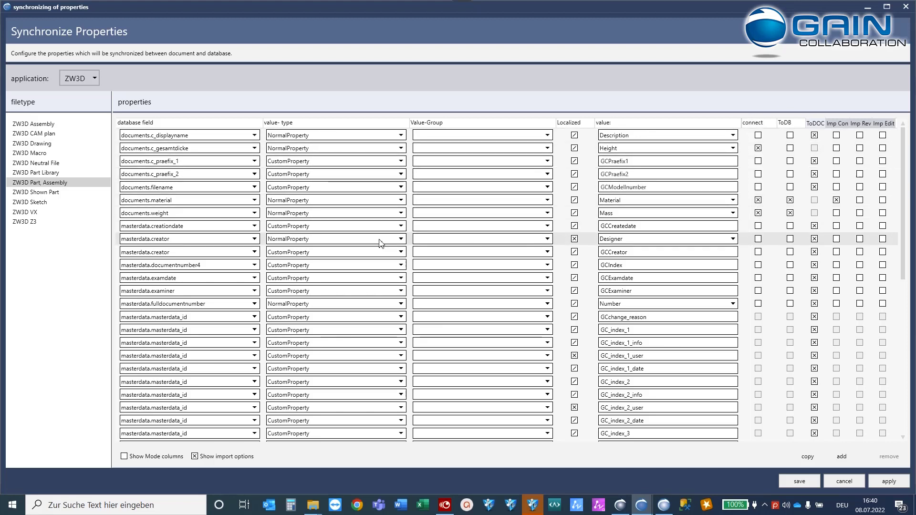
{"action": "left_click", "coordinate": [732, 201]}
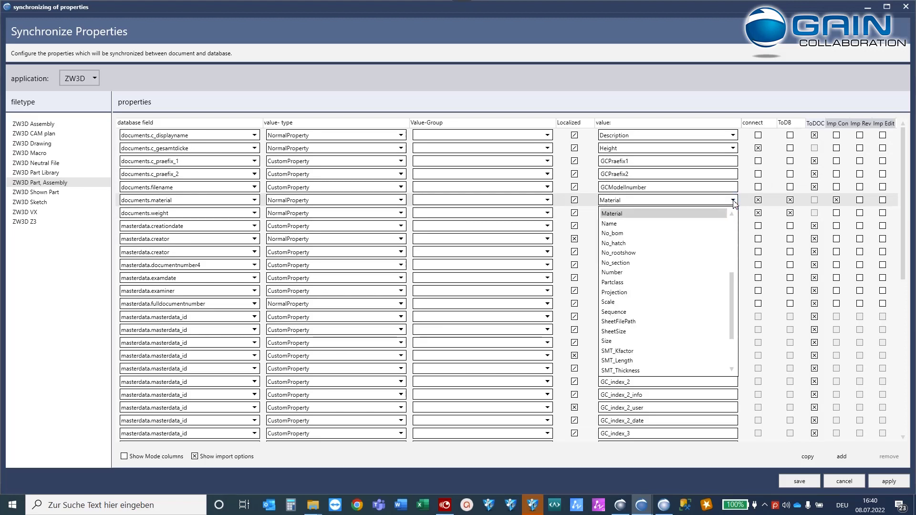
{"action": "left_click", "coordinate": [710, 214]}
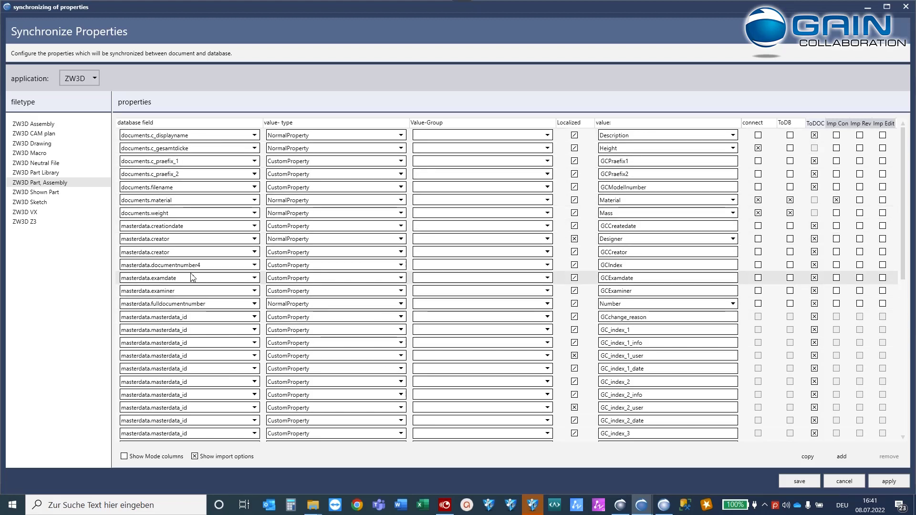
{"action": "scroll", "coordinate": [200, 303], "scroll_direction": "down", "scroll_amount": 2}
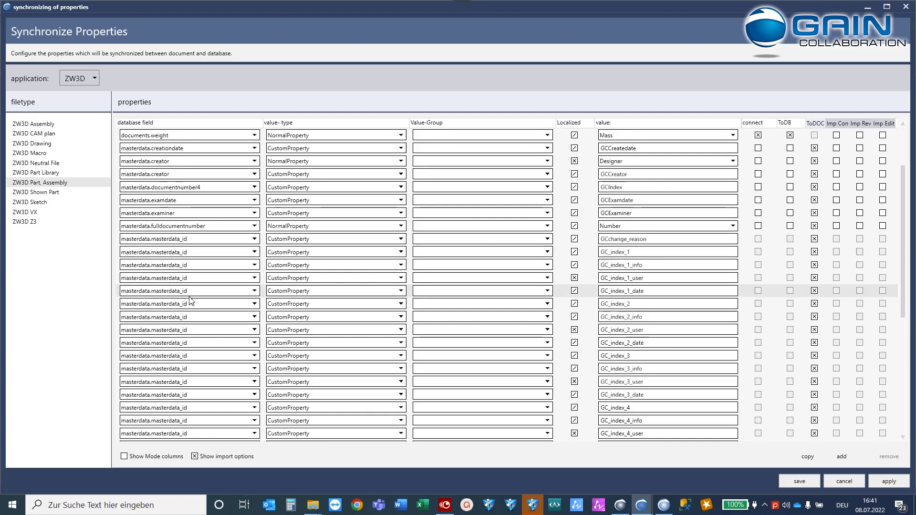
{"action": "scroll", "coordinate": [208, 311], "scroll_direction": "down", "scroll_amount": 4}
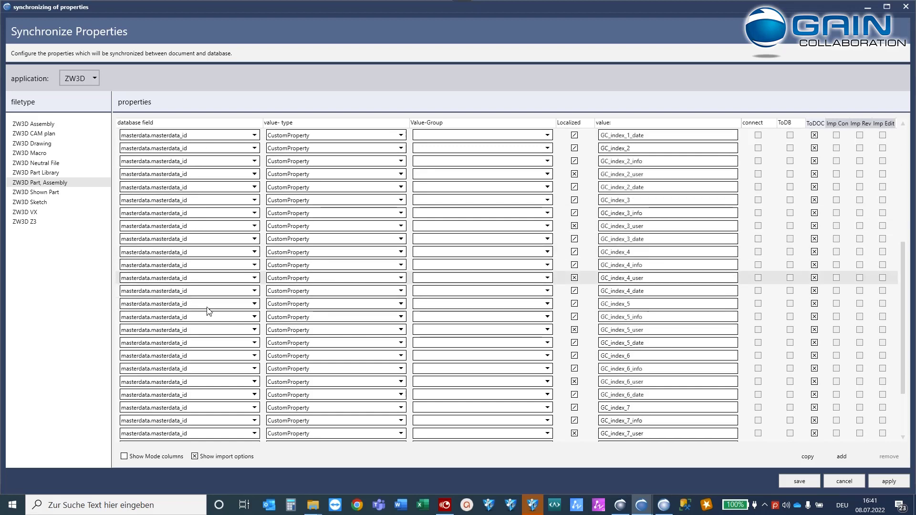
Turn on Show Mode columns and narrow the Value-Group column in the property grid.
{"action": "left_click", "coordinate": [124, 456]}
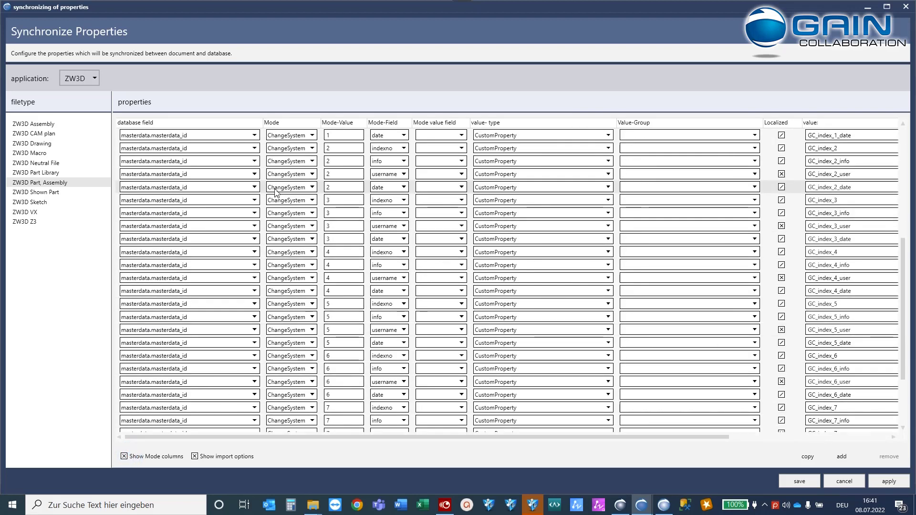
{"action": "scroll", "coordinate": [297, 210], "scroll_direction": "up", "scroll_amount": 3}
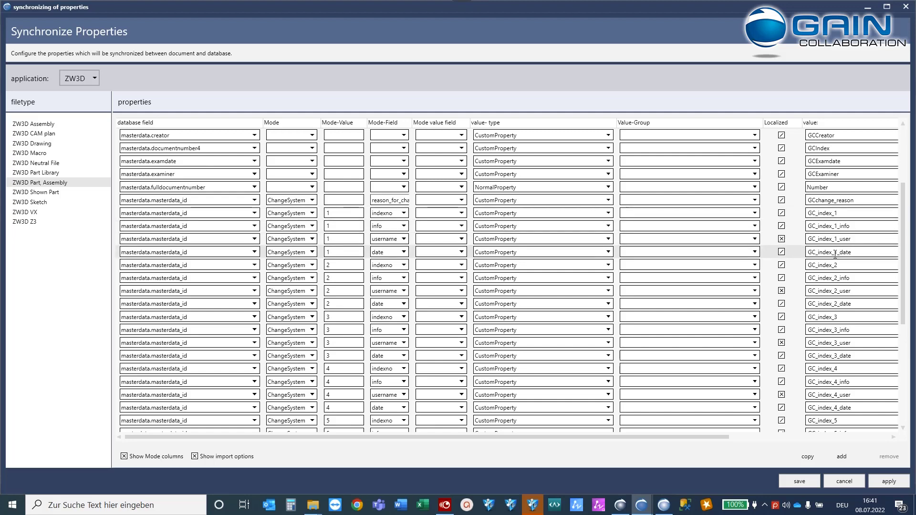
{"action": "left_click_drag", "start_coordinate": [718, 437], "coordinate": [866, 436]}
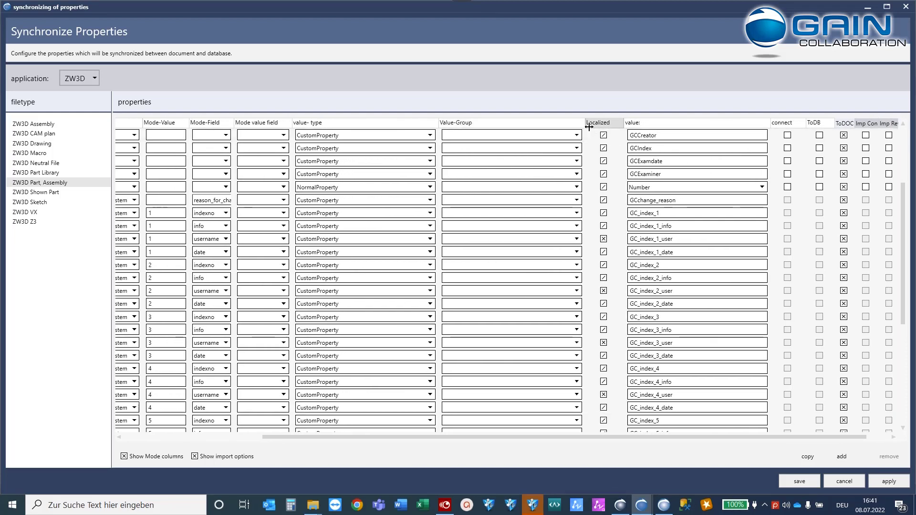
{"action": "left_click_drag", "start_coordinate": [589, 126], "coordinate": [510, 127]}
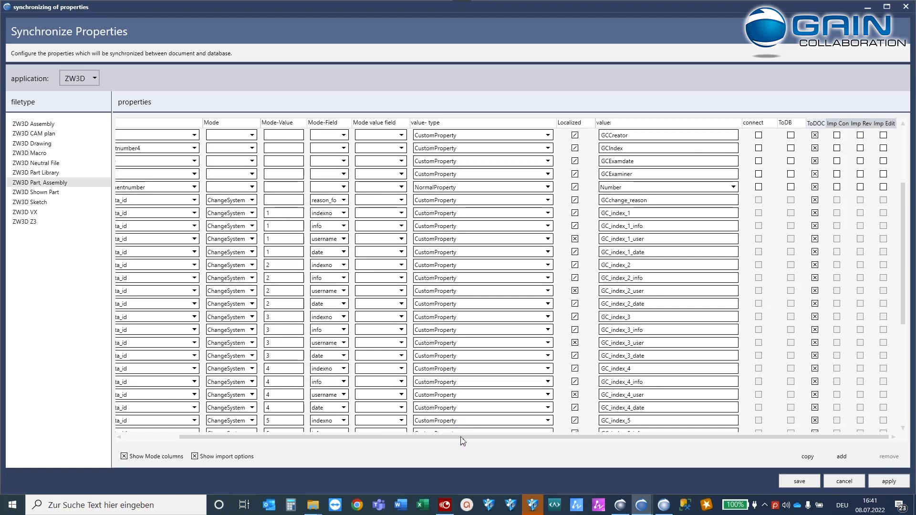
{"action": "left_click_drag", "start_coordinate": [462, 440], "coordinate": [380, 434]}
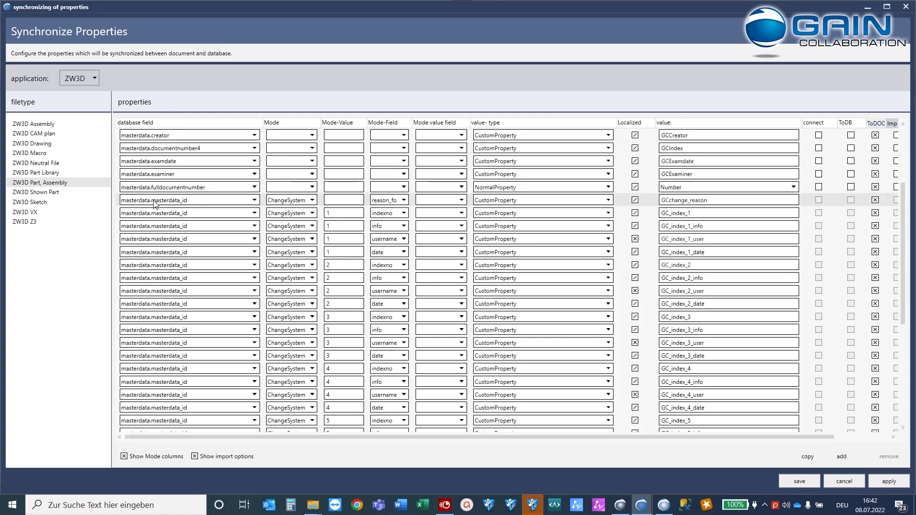
Scroll through the ZW3D mappings and close the Synchronize Properties dialog.
{"action": "scroll", "coordinate": [156, 204], "scroll_direction": "up", "scroll_amount": 3}
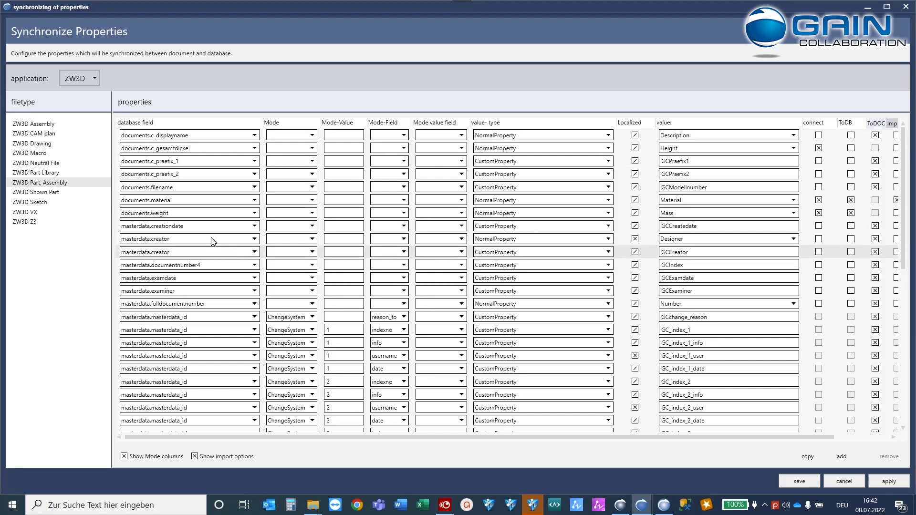
{"action": "scroll", "coordinate": [123, 269], "scroll_direction": "down", "scroll_amount": 8}
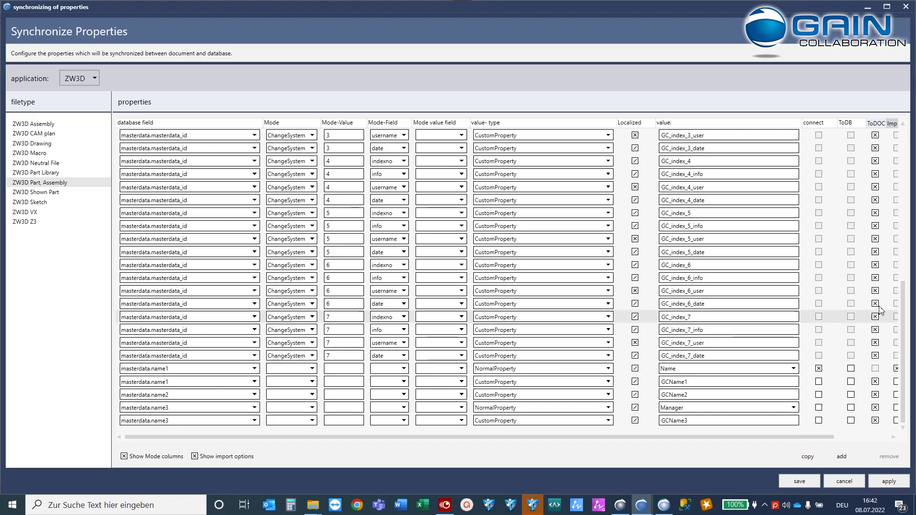
{"action": "mouse_move", "coordinate": [401, 2]}
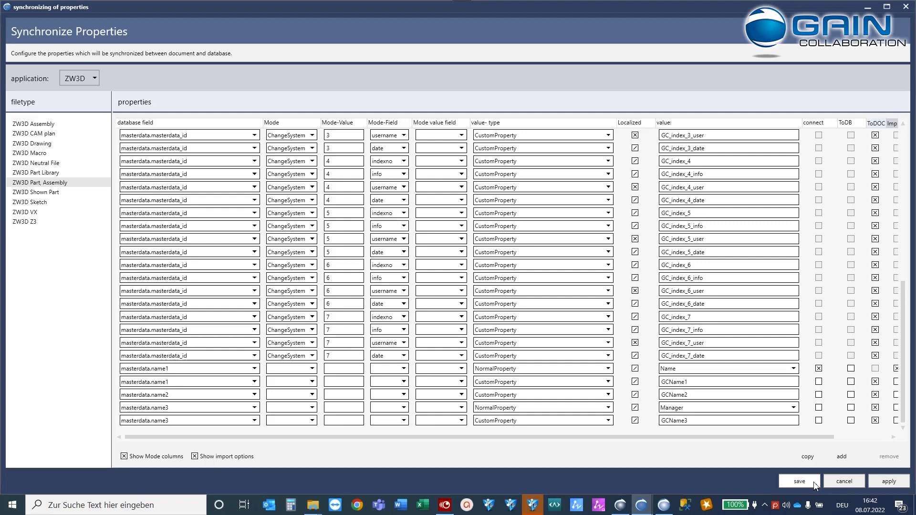
{"action": "left_click", "coordinate": [846, 482]}
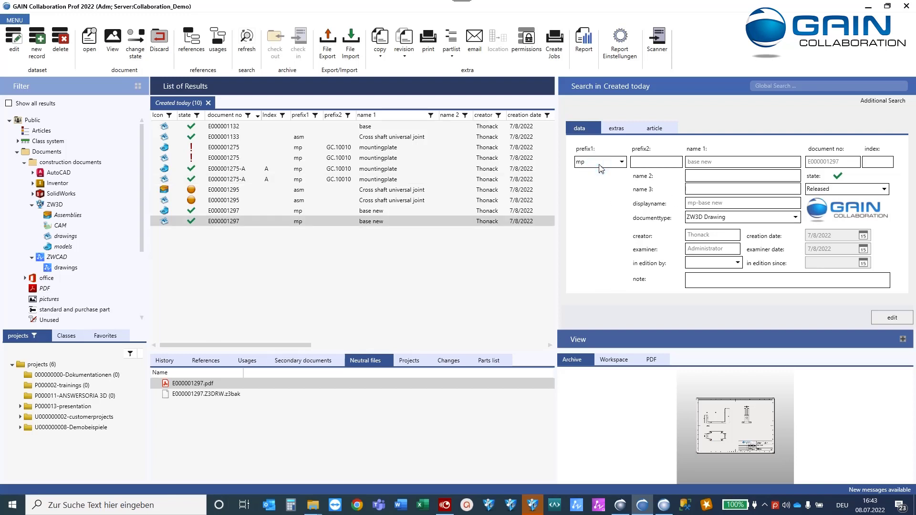
Edit the base new drawing record, keep prefix1 as mp, and view its field info.
{"action": "left_click", "coordinate": [889, 319]}
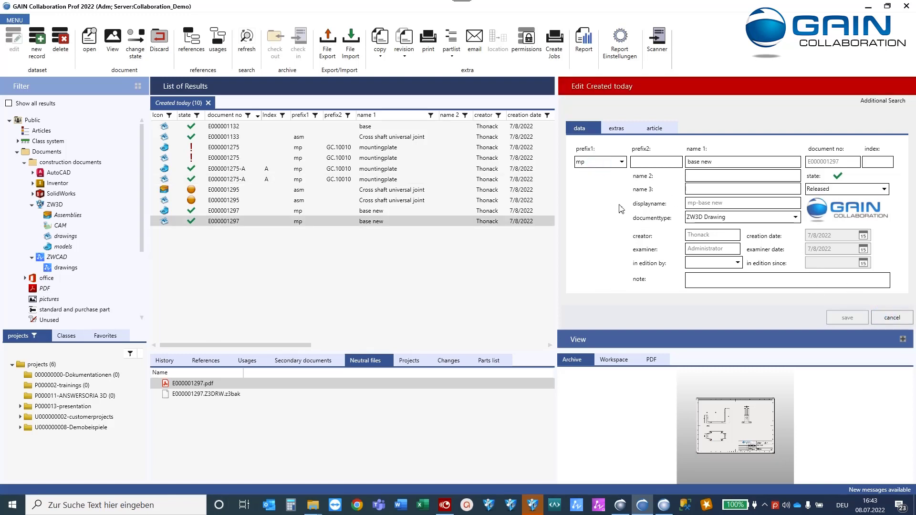
{"action": "left_click", "coordinate": [601, 163]}
{"action": "left_click", "coordinate": [601, 165]}
{"action": "right_click", "coordinate": [601, 165]}
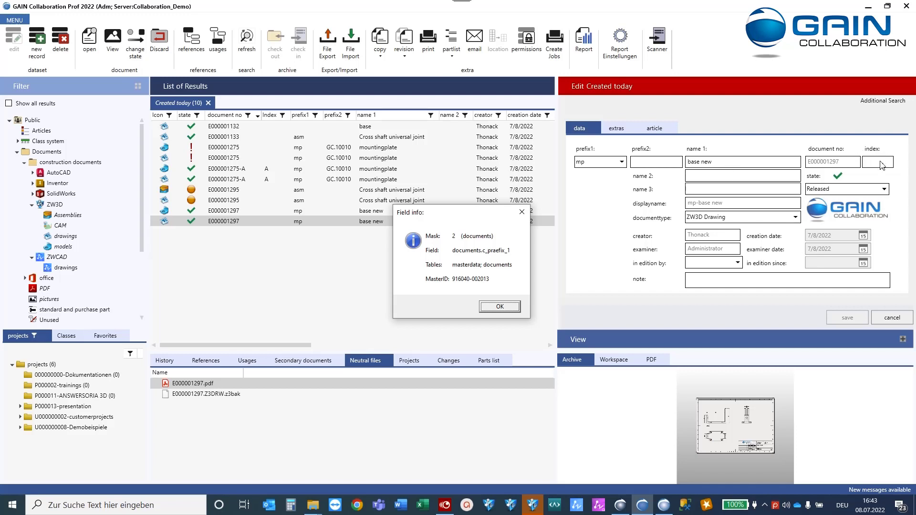
{"action": "key", "text": "Return"}
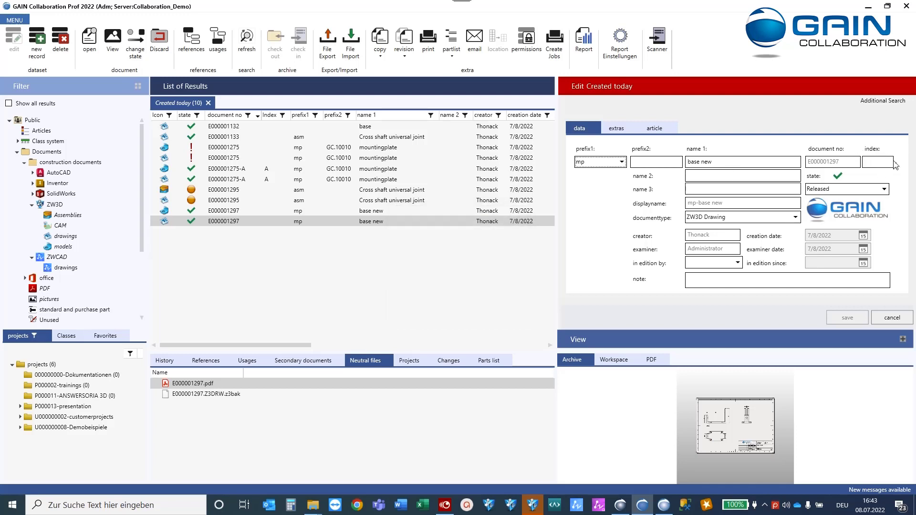
View the database field info behind the index and name 3 fields.
{"action": "left_click", "coordinate": [886, 162]}
{"action": "key", "text": "F1"}
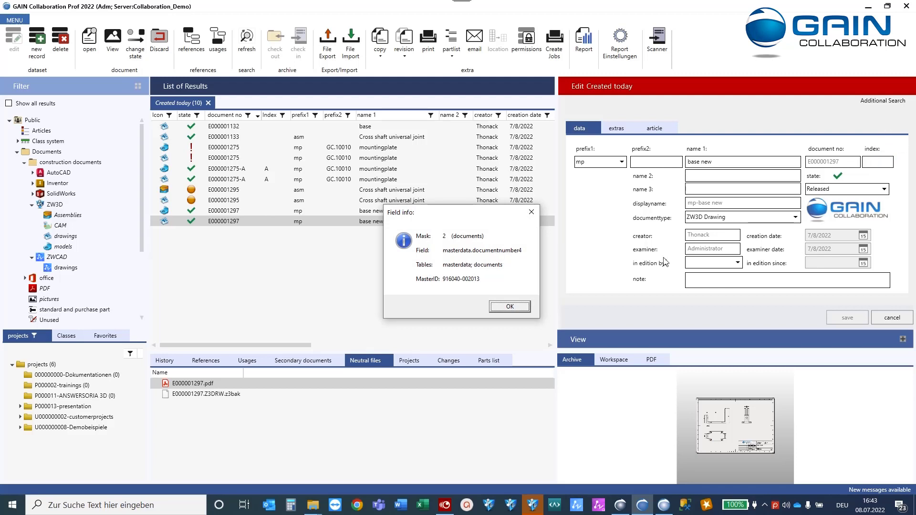
{"action": "left_click", "coordinate": [492, 312]}
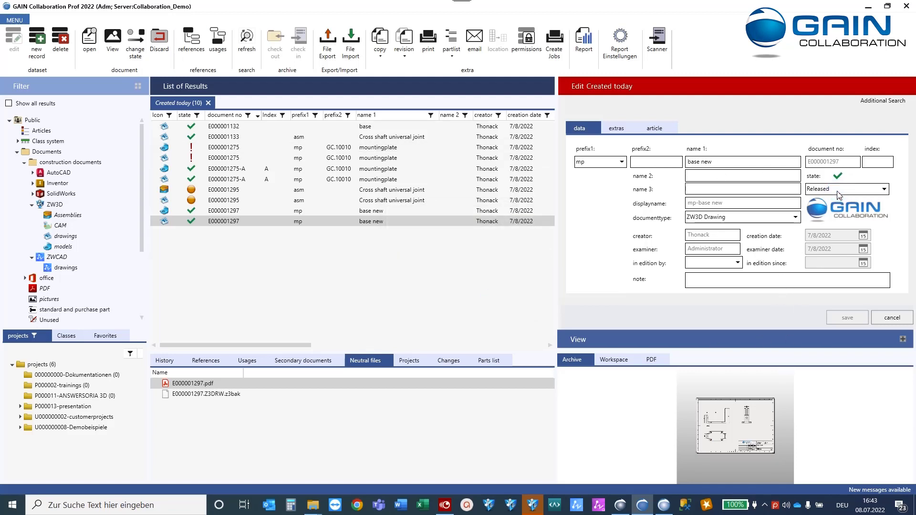
{"action": "double_click", "coordinate": [784, 187]}
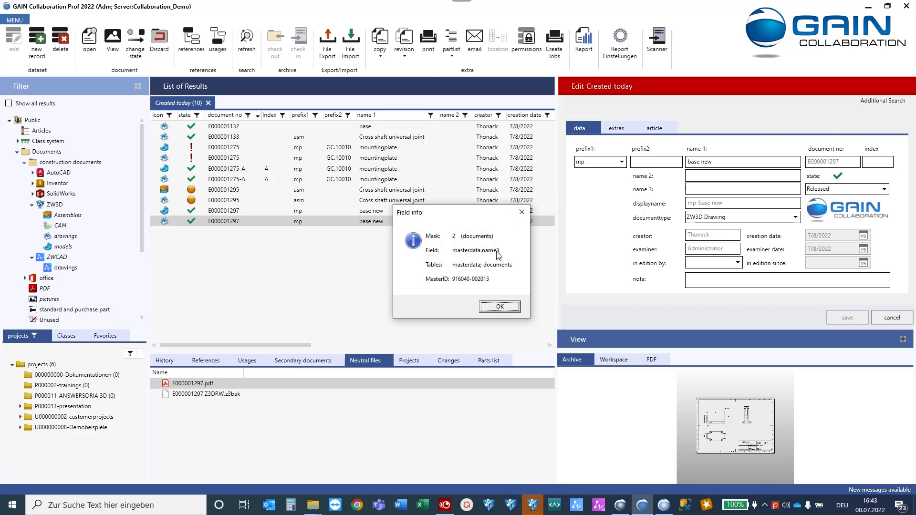
{"action": "left_click", "coordinate": [501, 307]}
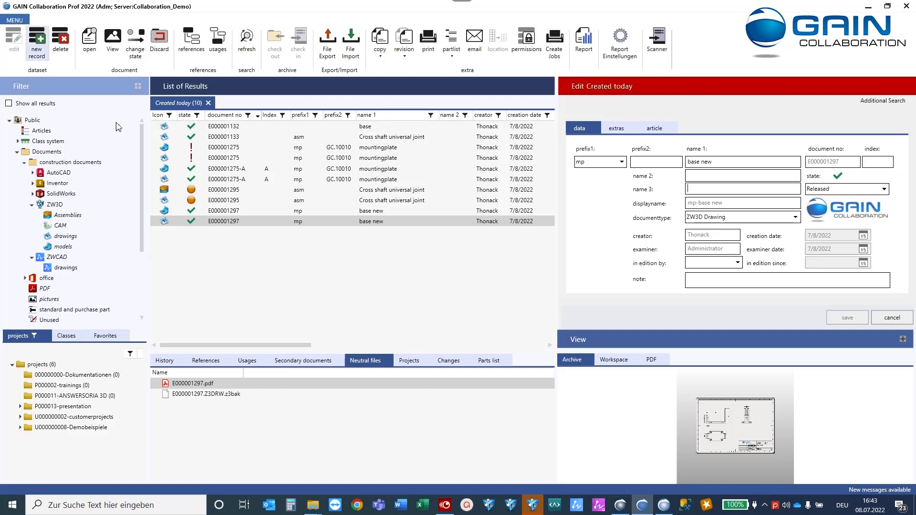
Open State administration from the MENU.
{"action": "left_click", "coordinate": [14, 21]}
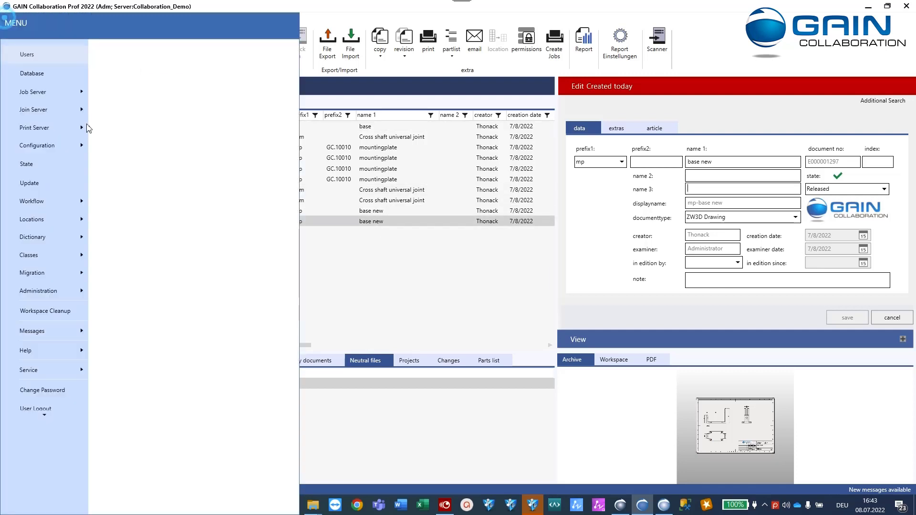
{"action": "left_click", "coordinate": [61, 170]}
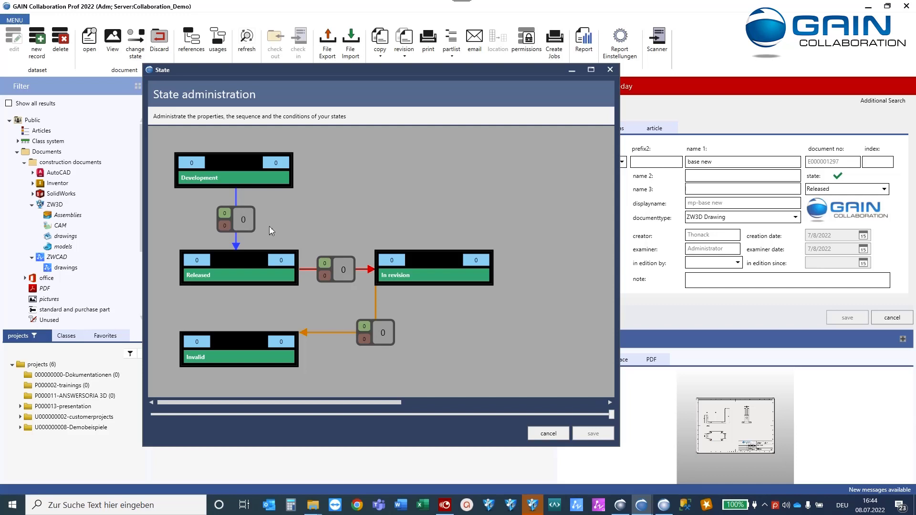
{"action": "left_click", "coordinate": [228, 171]}
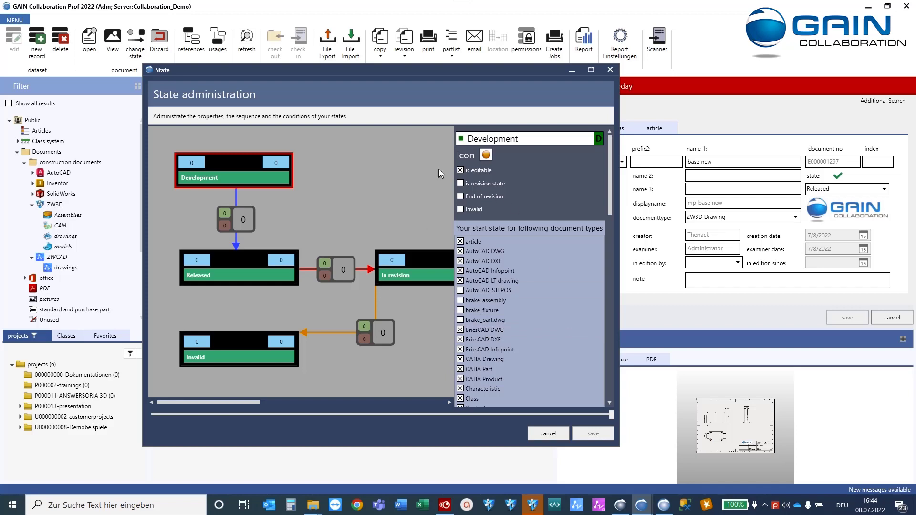
{"action": "left_click", "coordinate": [486, 156]}
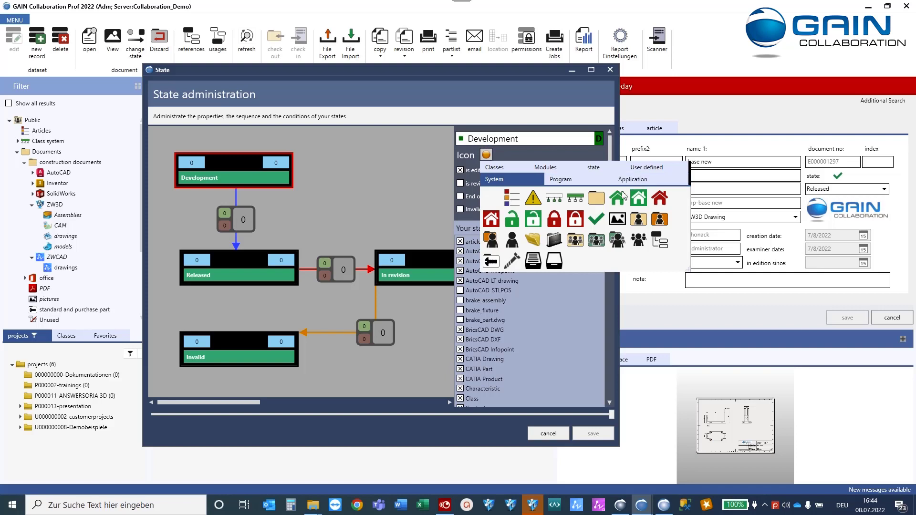
{"action": "left_click", "coordinate": [603, 169]}
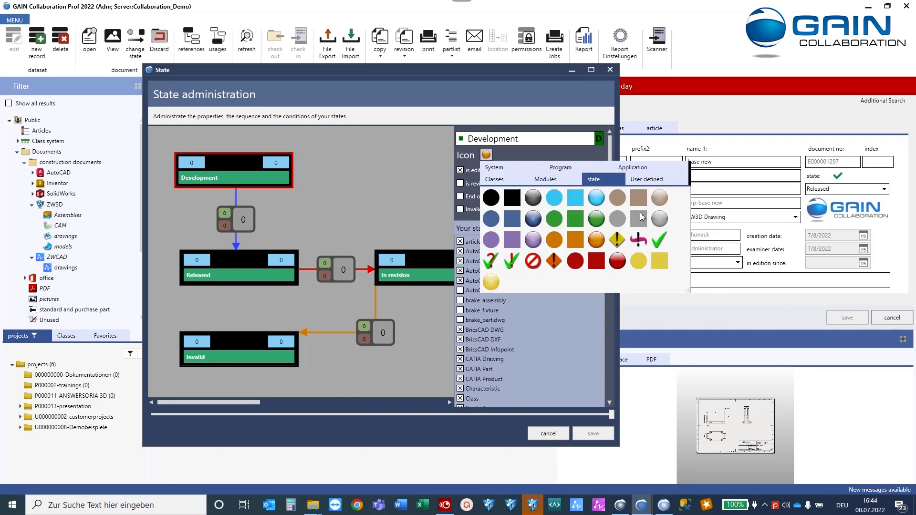
{"action": "left_click", "coordinate": [545, 180]}
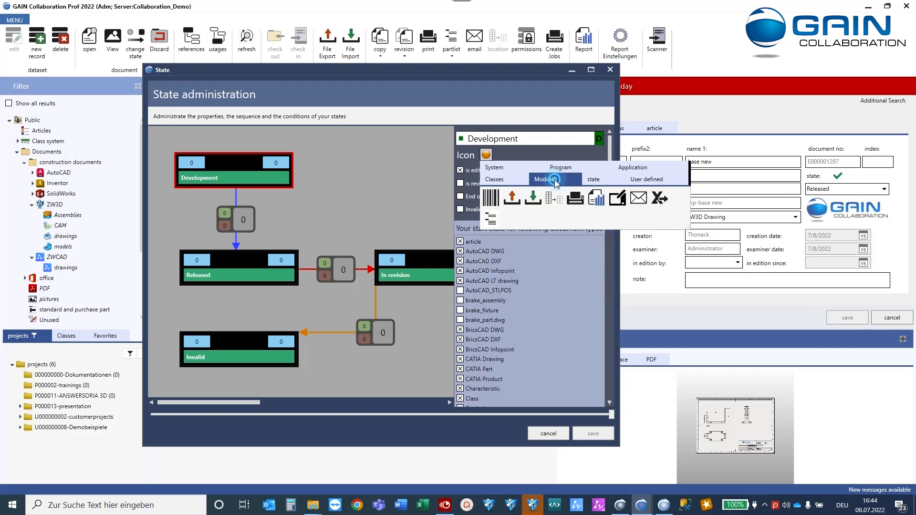
{"action": "left_click", "coordinate": [519, 180]}
{"action": "left_click", "coordinate": [560, 168]}
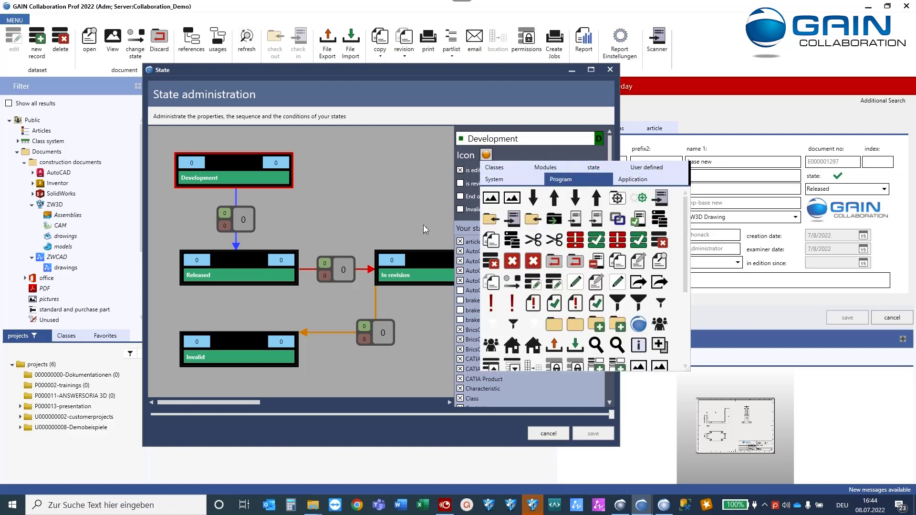
{"action": "left_click", "coordinate": [481, 111]}
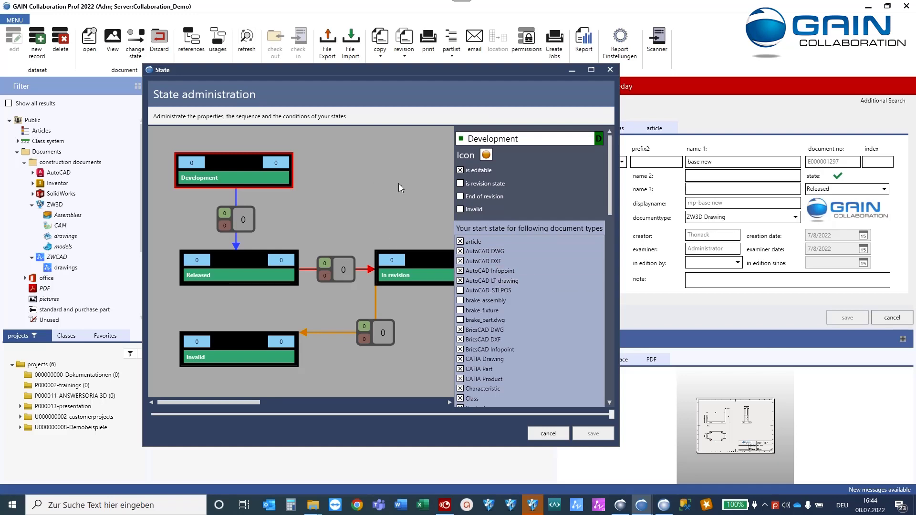
{"action": "scroll", "coordinate": [510, 252], "scroll_direction": "down", "scroll_amount": 3}
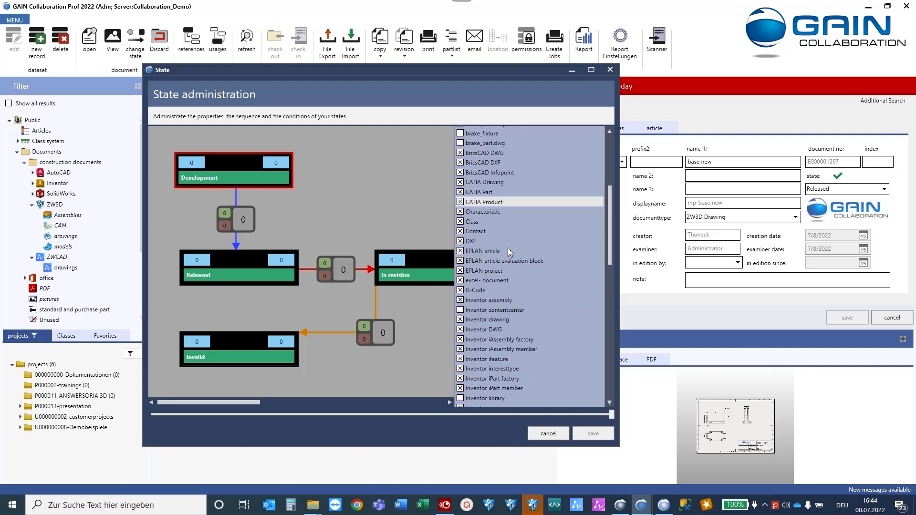
{"action": "scroll", "coordinate": [510, 252], "scroll_direction": "down", "scroll_amount": 10}
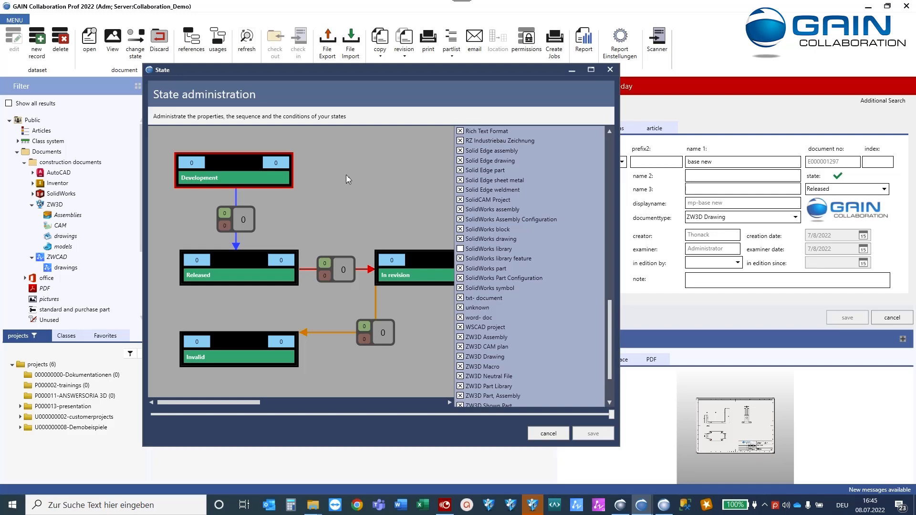
{"action": "left_click_drag", "start_coordinate": [611, 328], "coordinate": [607, 141]}
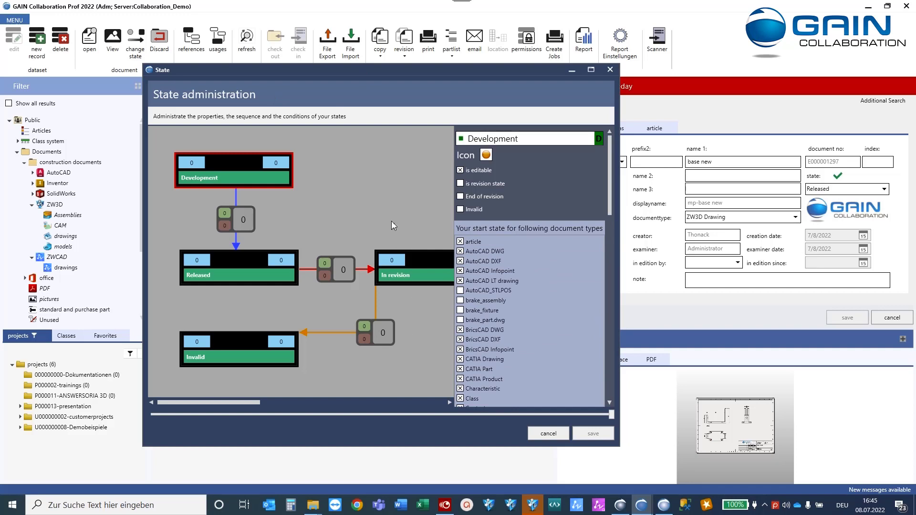
Inspect the In revision, Released and Invalid state properties, then close State administration.
{"action": "left_click", "coordinate": [419, 260]}
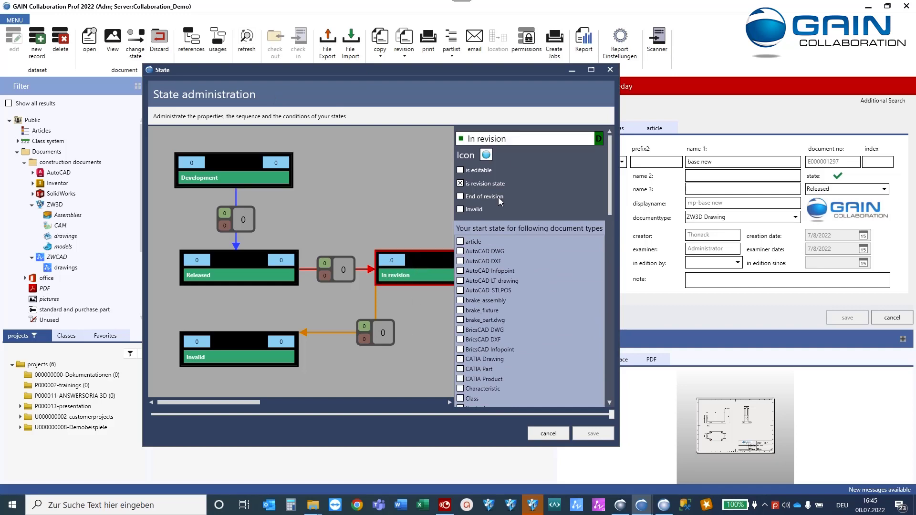
{"action": "left_click", "coordinate": [227, 264]}
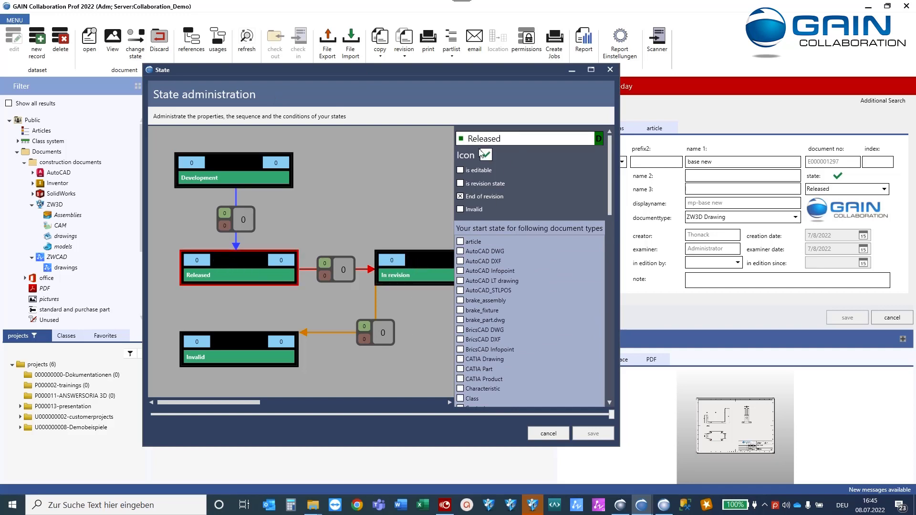
{"action": "left_click", "coordinate": [237, 341]}
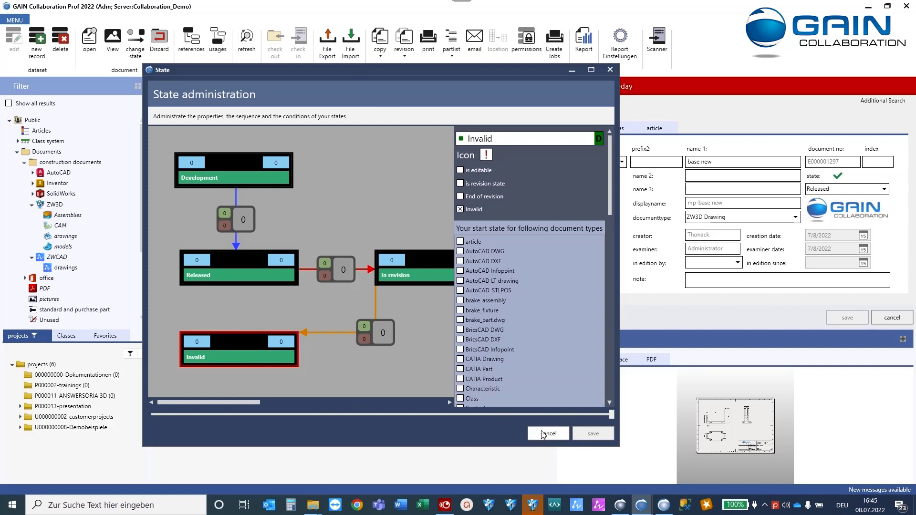
{"action": "left_click", "coordinate": [609, 71]}
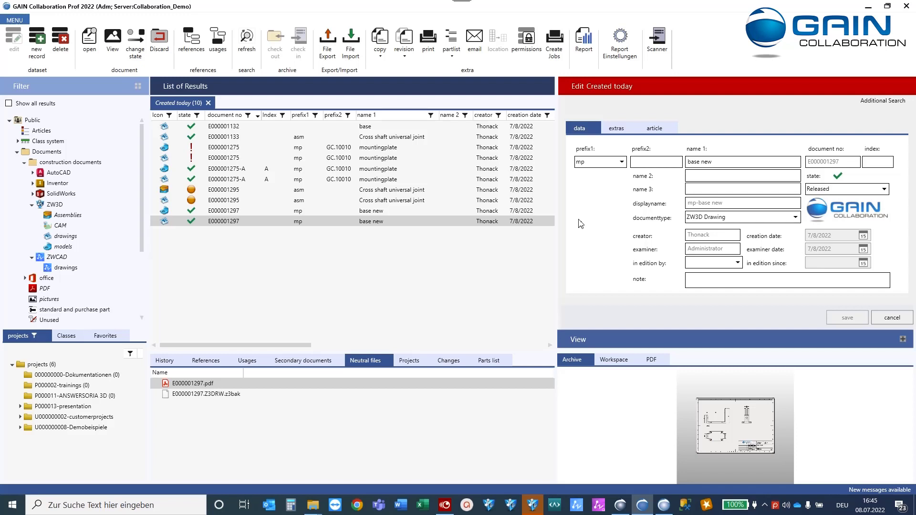
Open the 'documents' mask for editing via Configuration > GUI > Masks.
{"action": "left_click", "coordinate": [22, 22]}
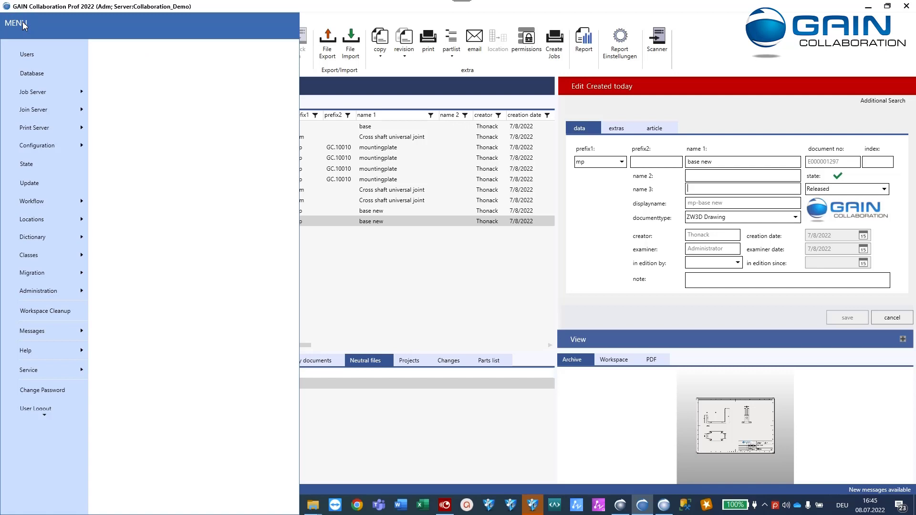
{"action": "left_click", "coordinate": [71, 146]}
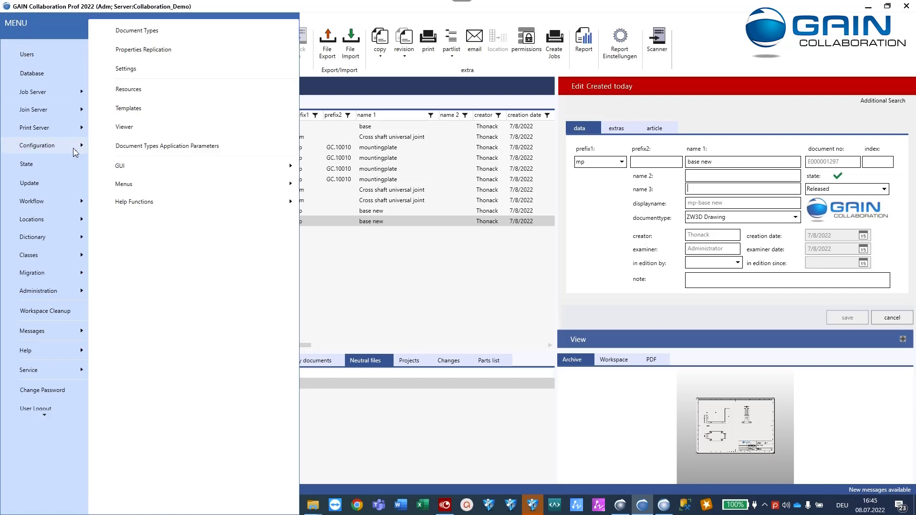
{"action": "left_click", "coordinate": [129, 165]}
{"action": "left_click", "coordinate": [323, 166]}
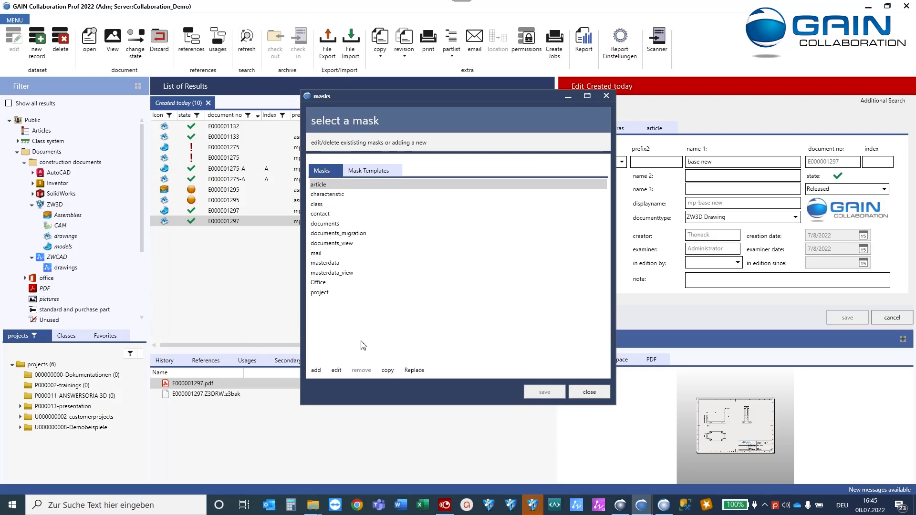
{"action": "left_click", "coordinate": [339, 225]}
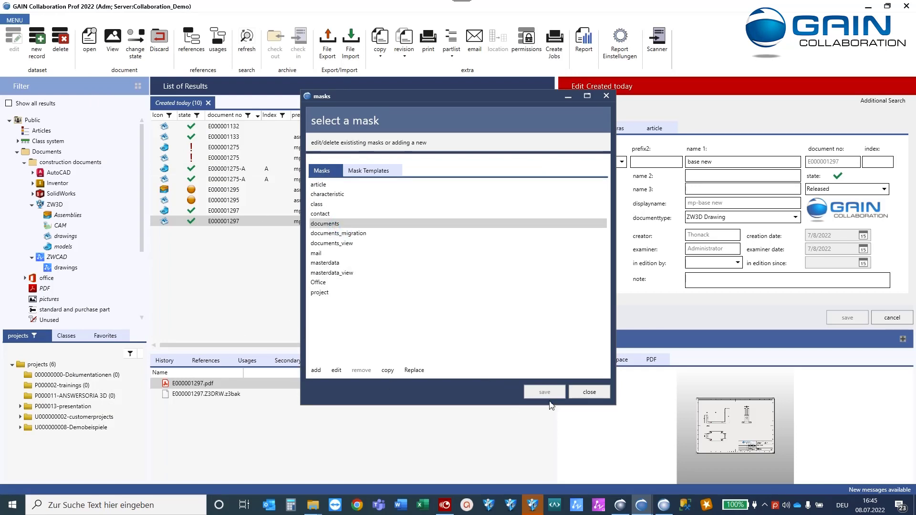
{"action": "left_click", "coordinate": [336, 370]}
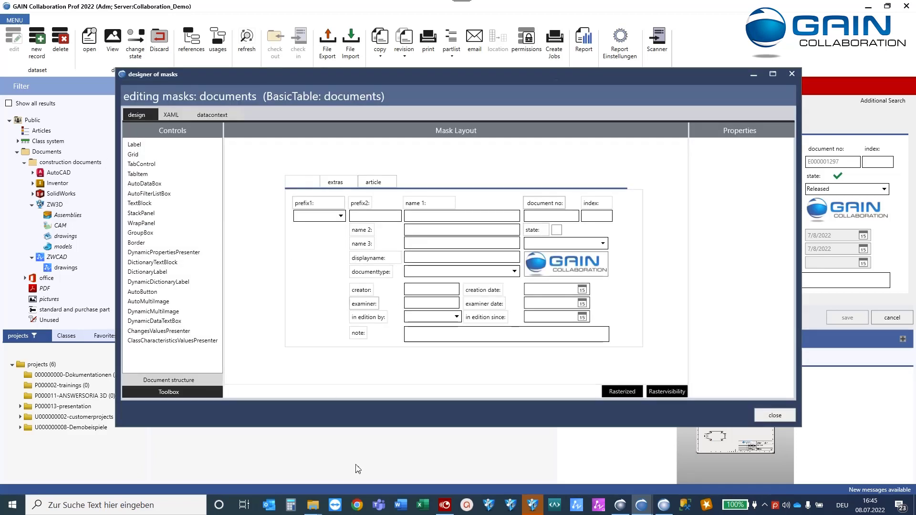
Set the name 1 box width to 180, then restore it to 220.
{"action": "left_click", "coordinate": [420, 216]}
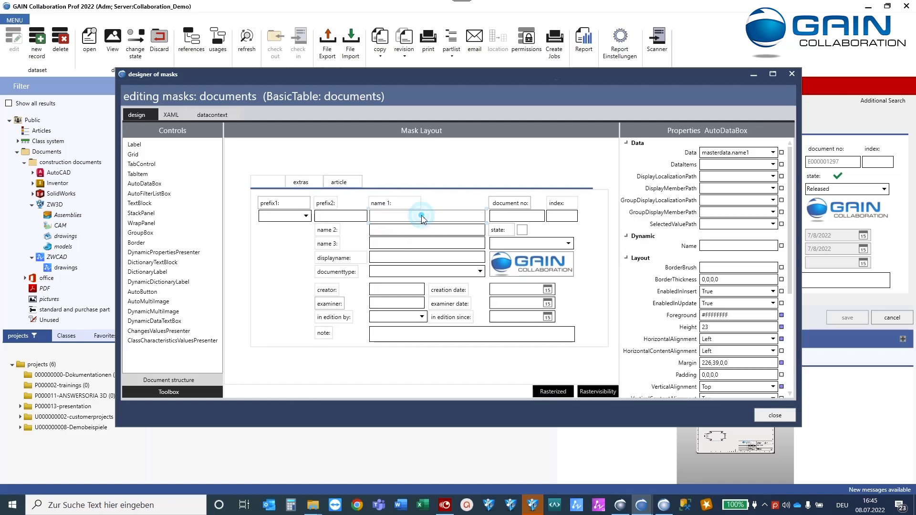
{"action": "scroll", "coordinate": [686, 340], "scroll_direction": "down", "scroll_amount": 2}
{"action": "left_click_drag", "start_coordinate": [720, 362], "coordinate": [639, 353]}
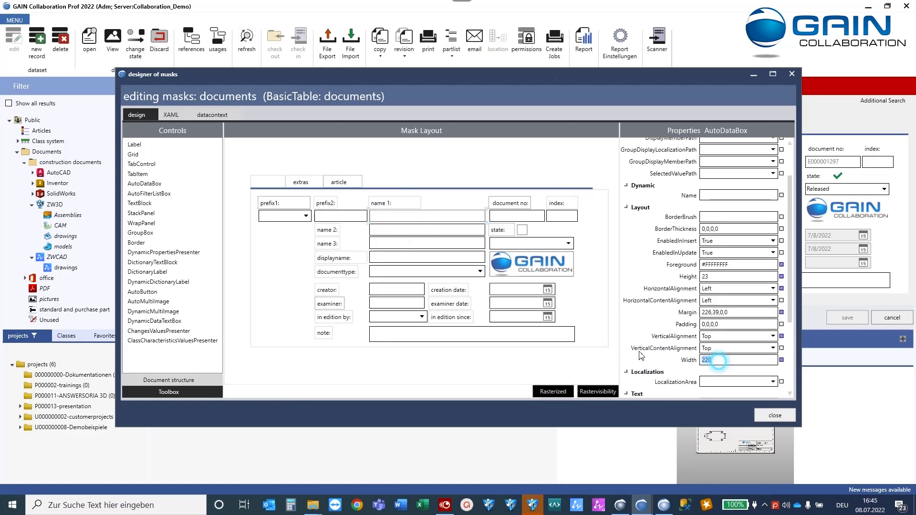
{"action": "type", "text": "180"}
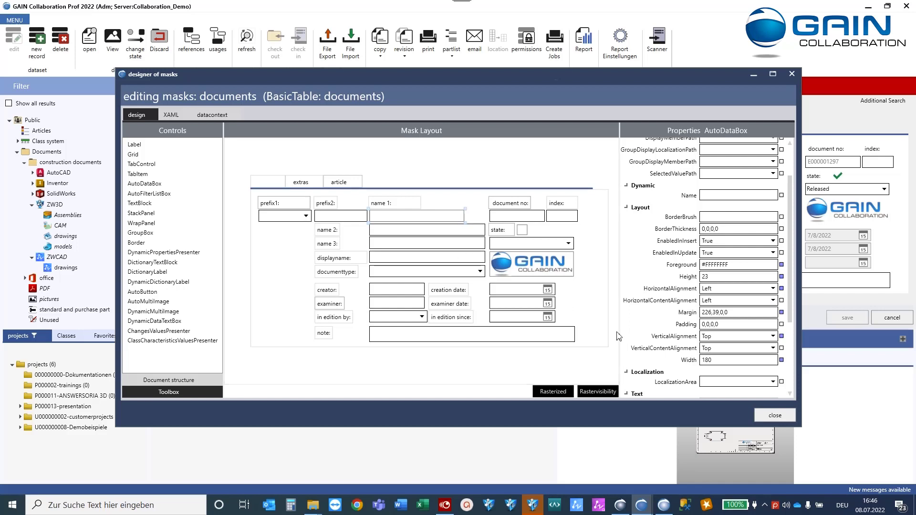
{"action": "scroll", "coordinate": [694, 275], "scroll_direction": "up", "scroll_amount": 2}
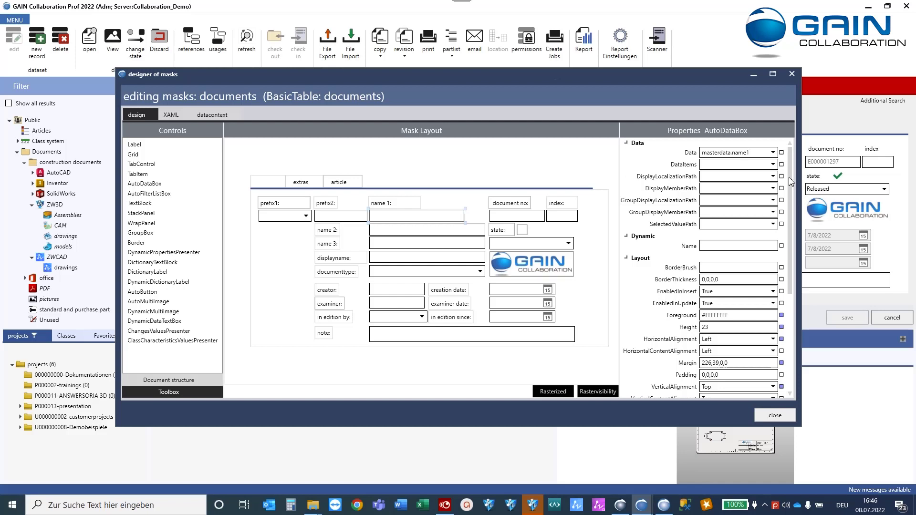
{"action": "left_click_drag", "start_coordinate": [790, 181], "coordinate": [790, 280]}
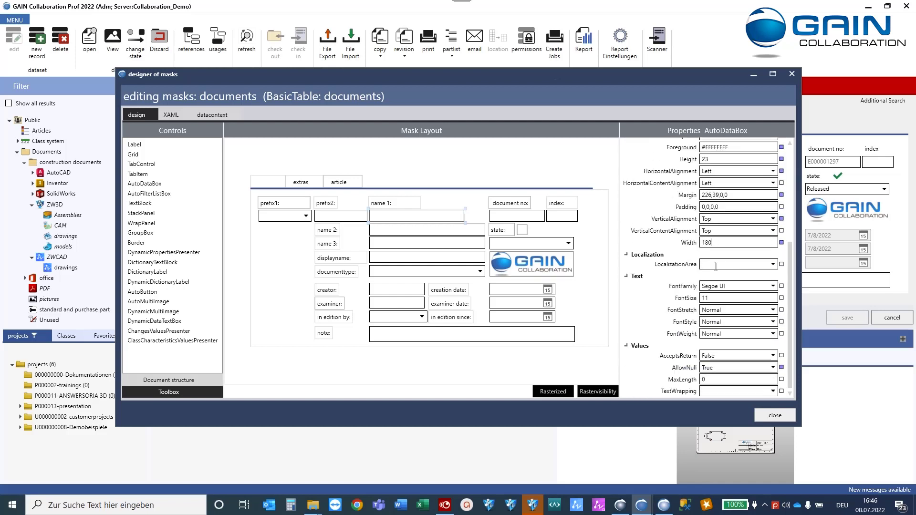
{"action": "left_click_drag", "start_coordinate": [716, 244], "coordinate": [662, 243]}
{"action": "type", "text": "220"}
Inspect the state indicator and GAIN logo images, then add an AutoDataBox below prefix1.
{"action": "left_click", "coordinate": [523, 232]}
{"action": "scroll", "coordinate": [786, 156], "scroll_direction": "up", "scroll_amount": 2}
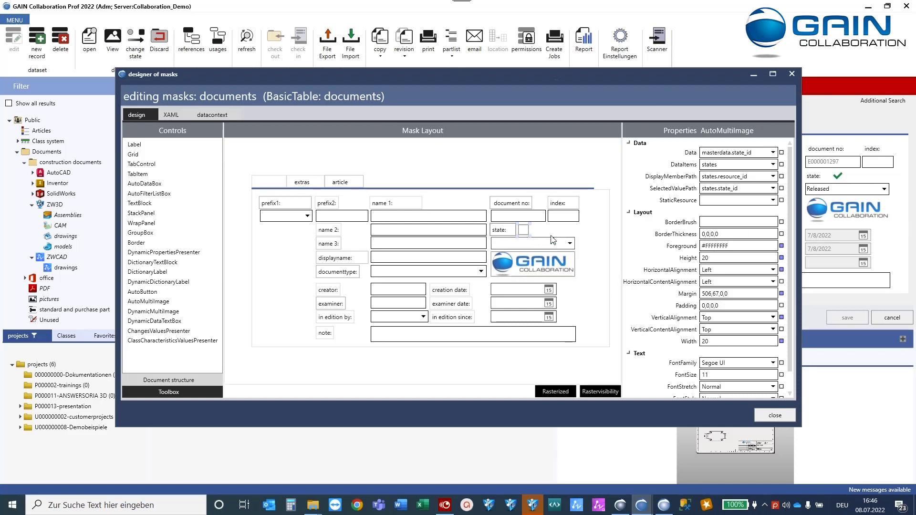
{"action": "left_click", "coordinate": [542, 263]}
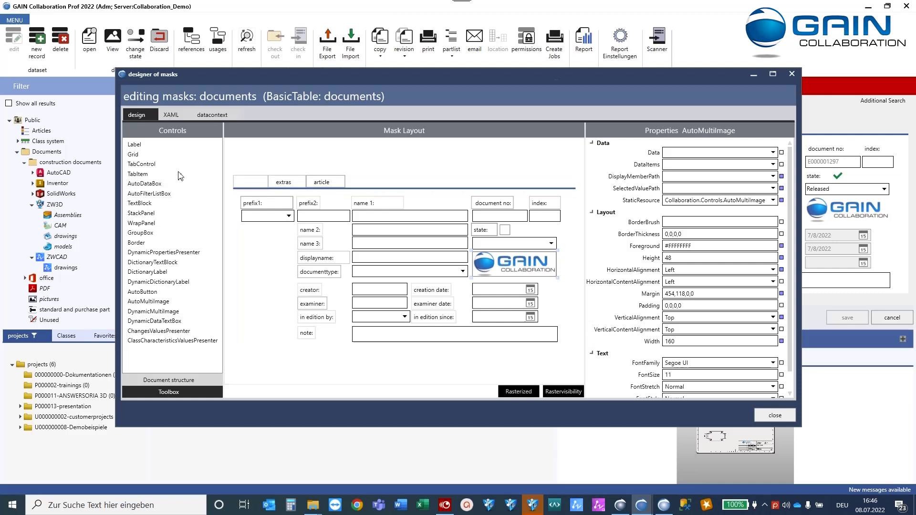
{"action": "left_click_drag", "start_coordinate": [140, 187], "coordinate": [257, 236]}
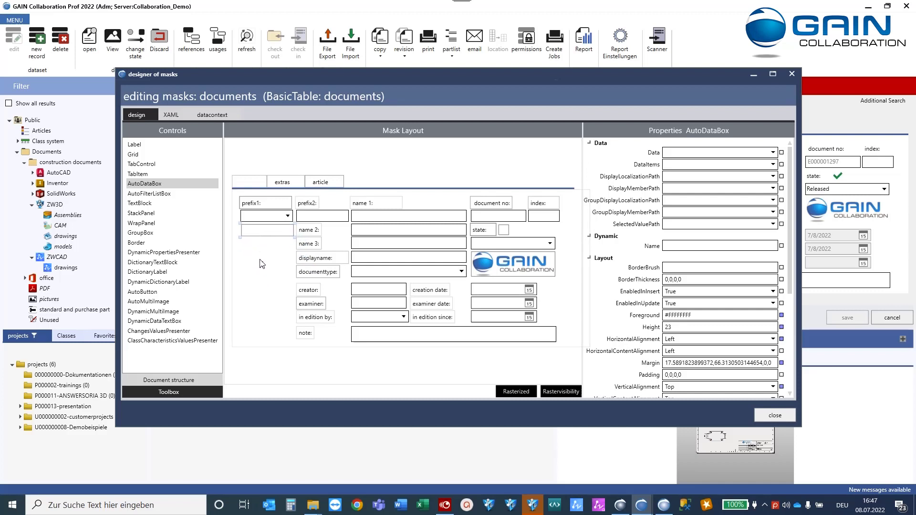
{"action": "left_click", "coordinate": [773, 152]}
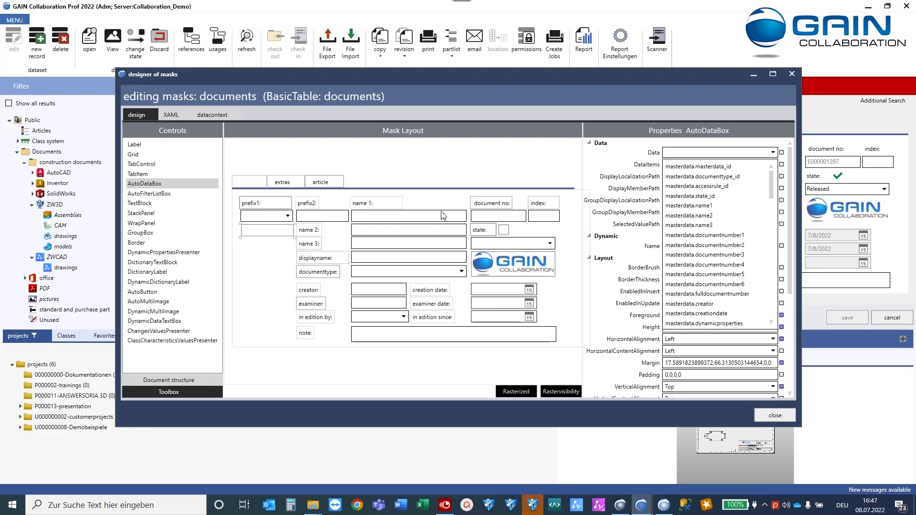
{"action": "left_click", "coordinate": [389, 163]}
{"action": "left_click", "coordinate": [274, 231]}
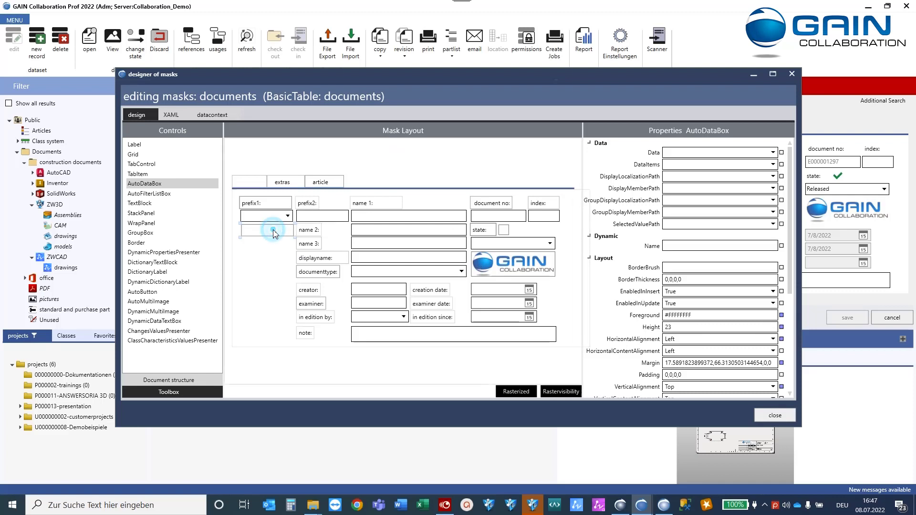
Browse the extras and article tabs, checking material and weight bindings, then return to the data tab.
{"action": "left_click", "coordinate": [255, 282]}
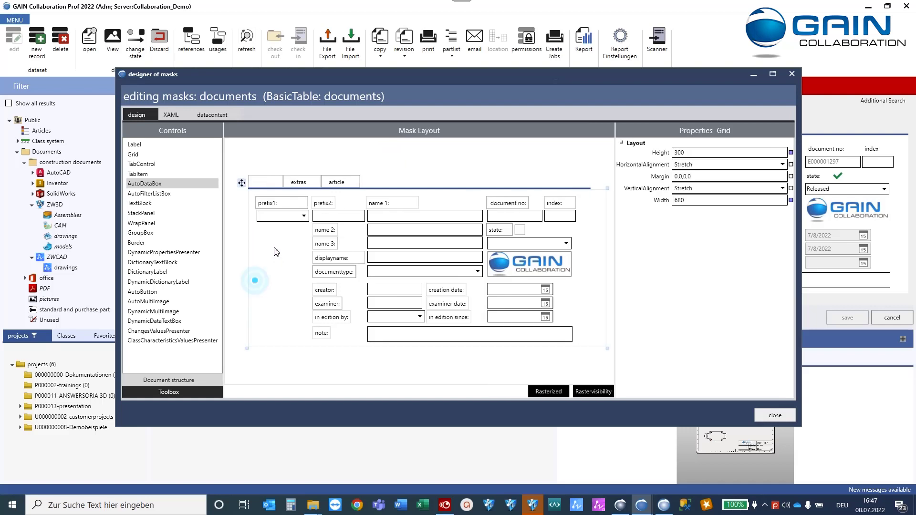
{"action": "left_click", "coordinate": [275, 184]}
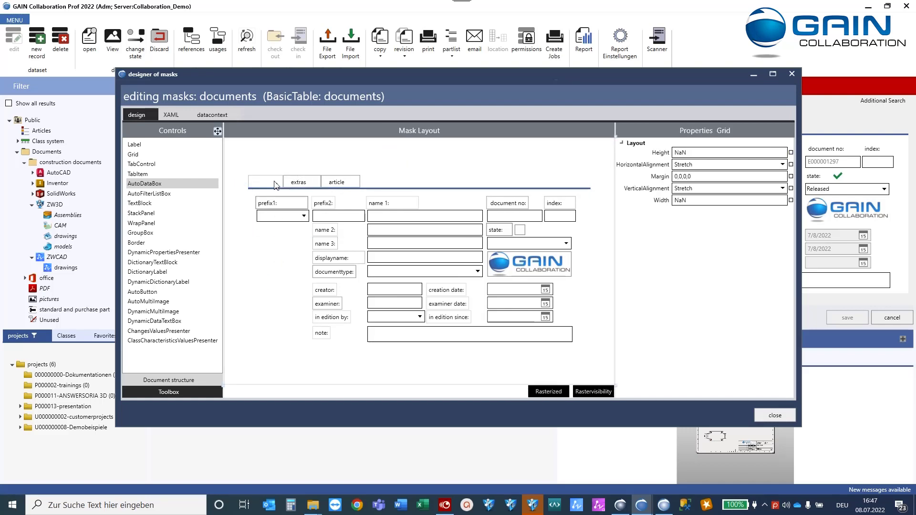
{"action": "left_click", "coordinate": [266, 184]}
{"action": "left_click", "coordinate": [293, 185]}
{"action": "left_click", "coordinate": [325, 204]}
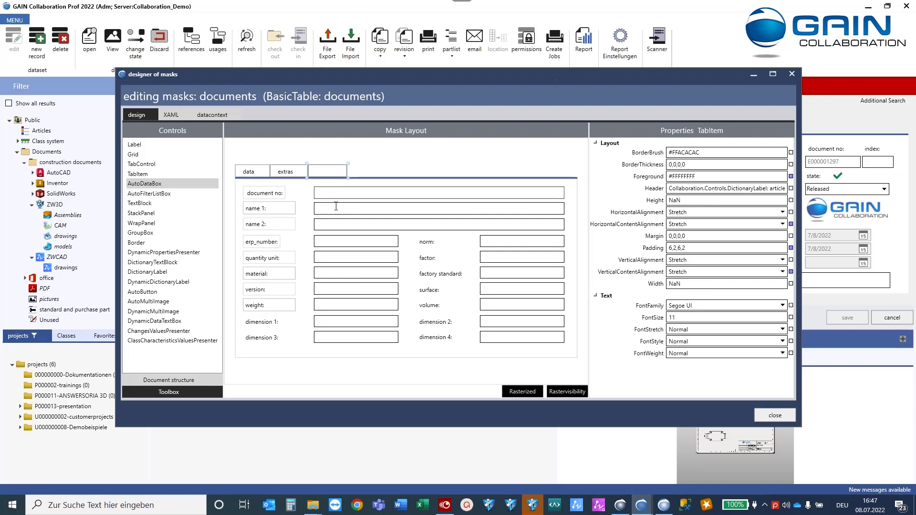
{"action": "left_click", "coordinate": [340, 273]}
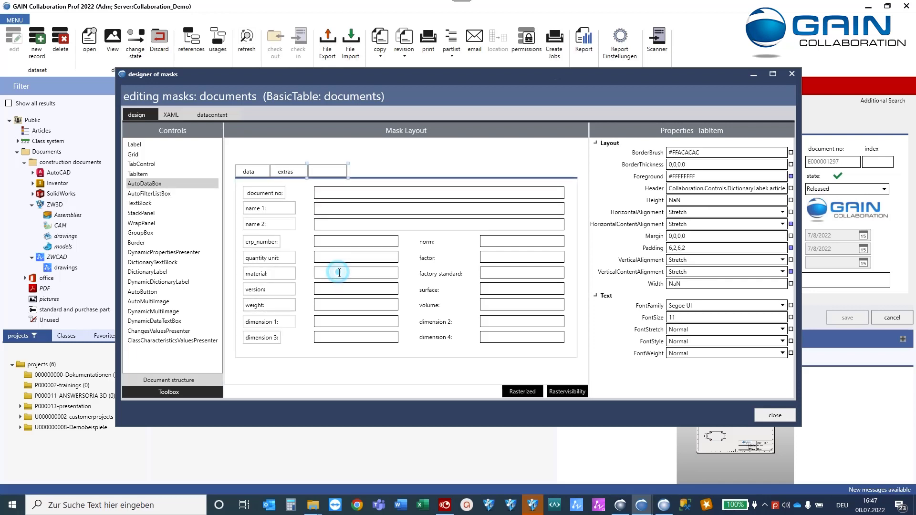
{"action": "left_click", "coordinate": [362, 306]}
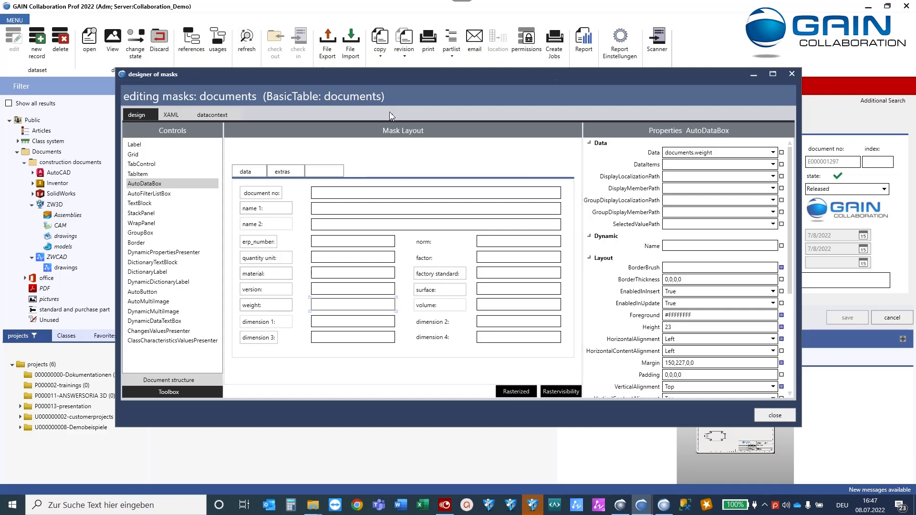
{"action": "left_click", "coordinate": [249, 174]}
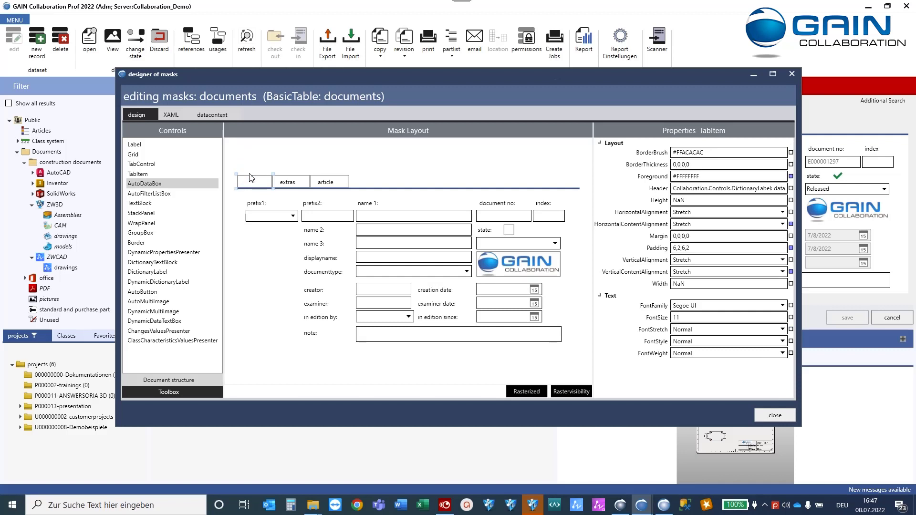
Look through the data-context assistant, then close the documents mask designer to the masks list.
{"action": "left_click", "coordinate": [207, 116]}
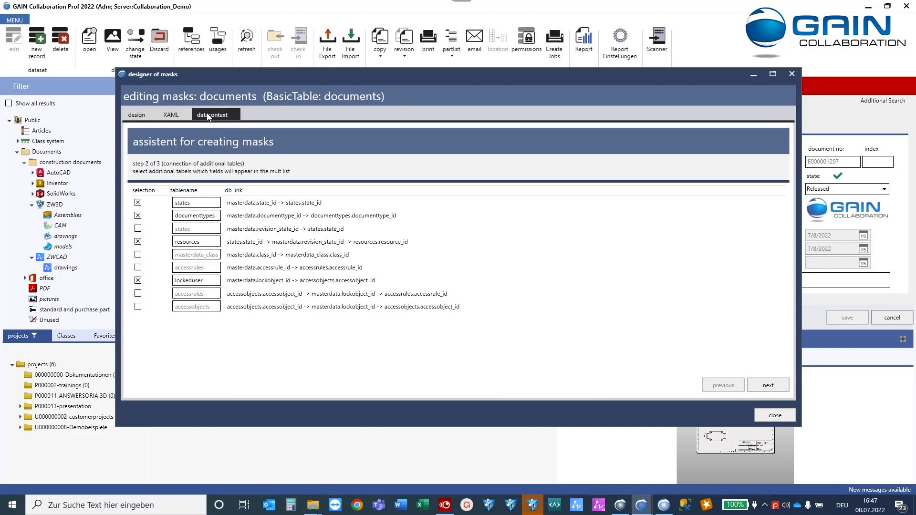
{"action": "left_click", "coordinate": [768, 388]}
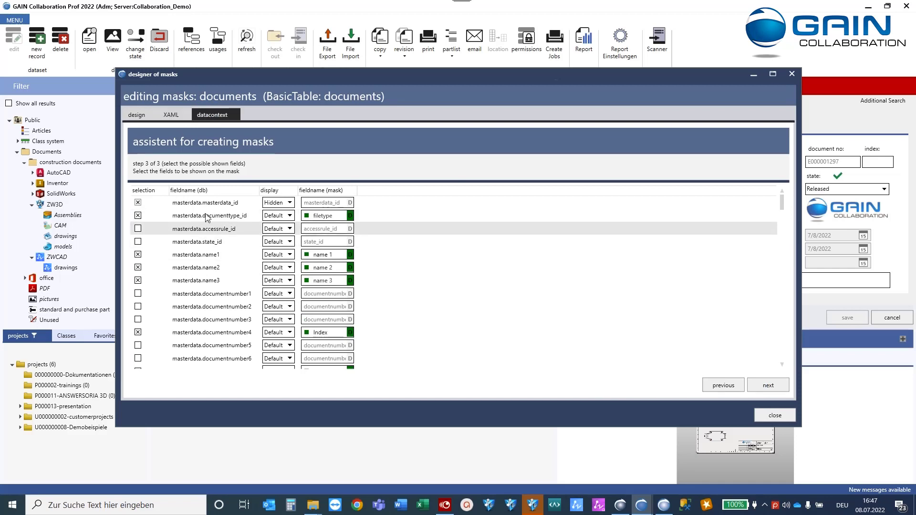
{"action": "left_click_drag", "start_coordinate": [260, 76], "coordinate": [210, 248]}
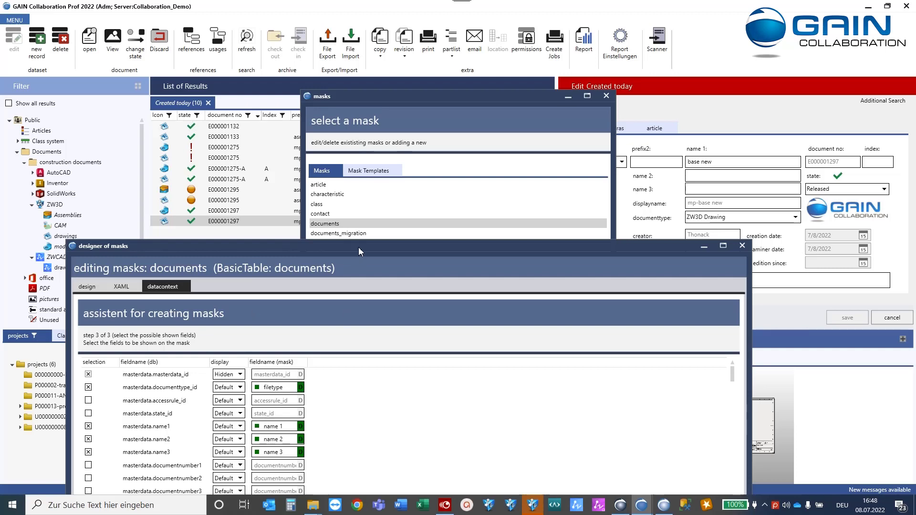
{"action": "left_click_drag", "start_coordinate": [359, 247], "coordinate": [377, 126]}
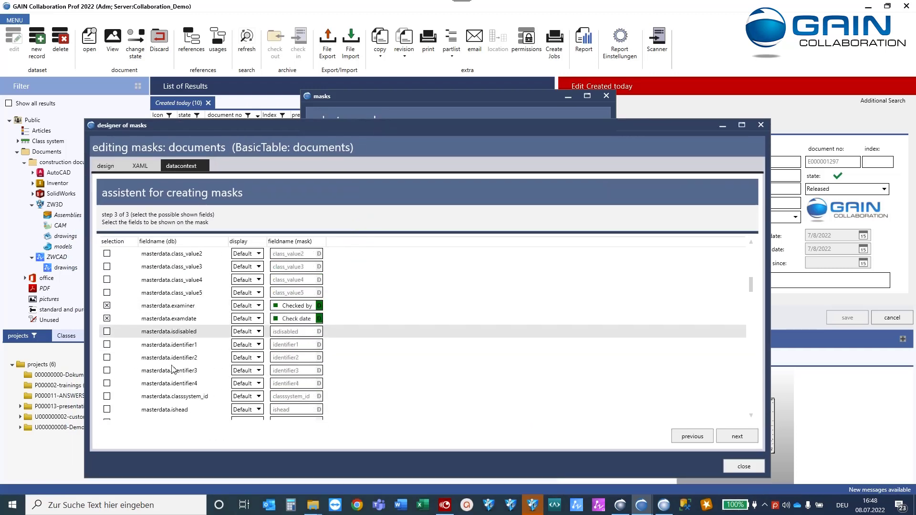
{"action": "scroll", "coordinate": [159, 396], "scroll_direction": "down", "scroll_amount": 10}
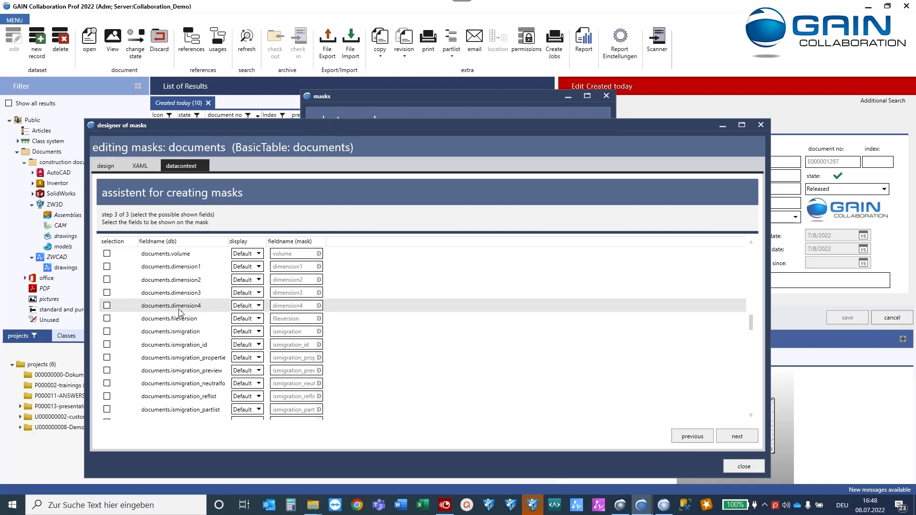
{"action": "scroll", "coordinate": [180, 312], "scroll_direction": "up", "scroll_amount": 4}
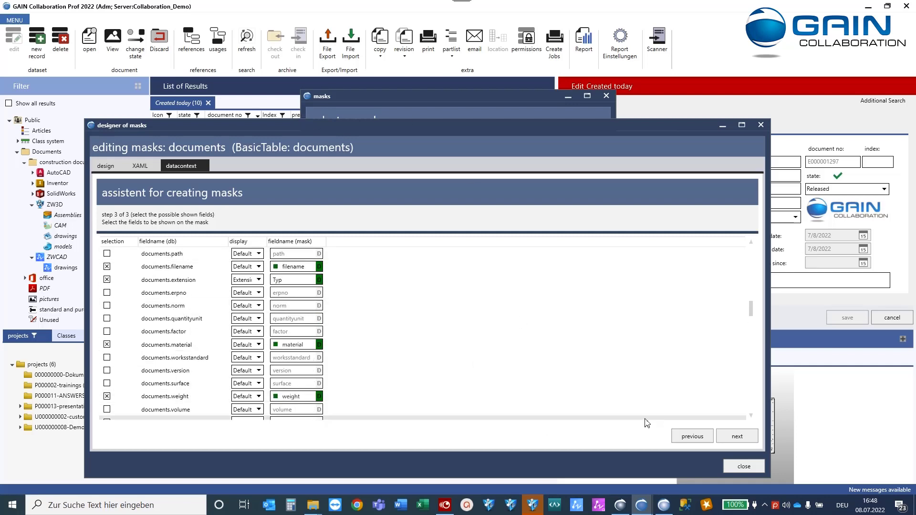
{"action": "left_click", "coordinate": [744, 467]}
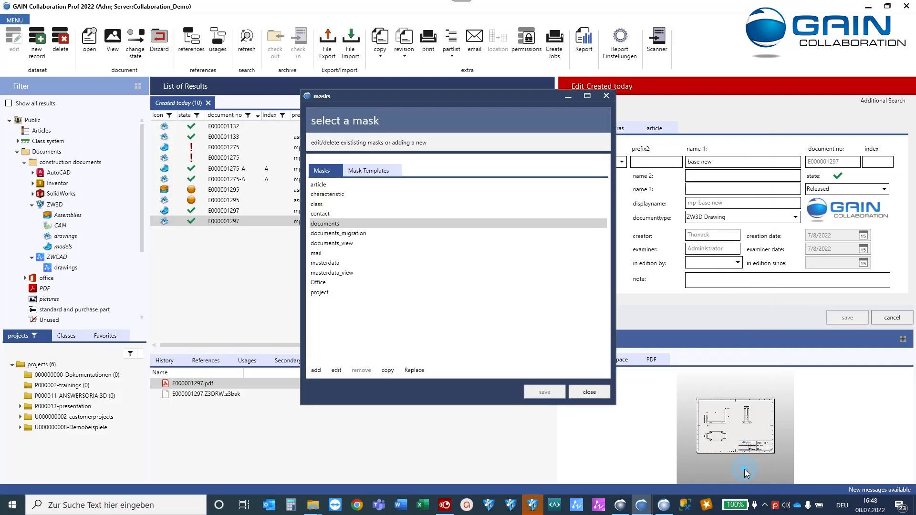
Discard the mask changes with Ja, then add a weight column just before material in the results.
{"action": "left_click", "coordinate": [588, 393]}
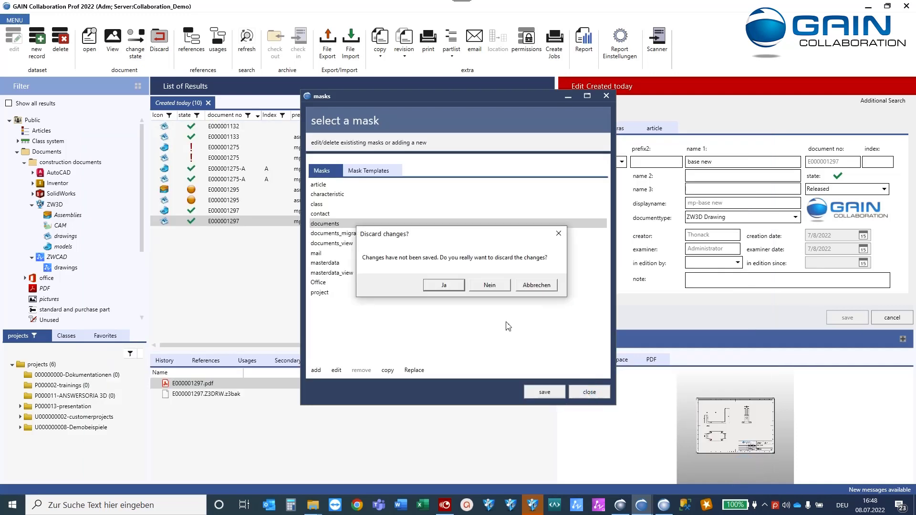
{"action": "left_click", "coordinate": [450, 285]}
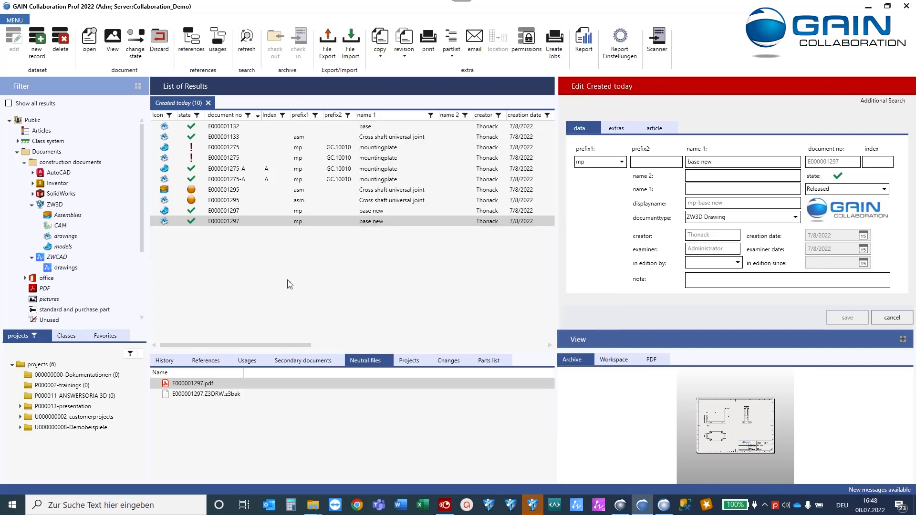
{"action": "right_click", "coordinate": [411, 117]}
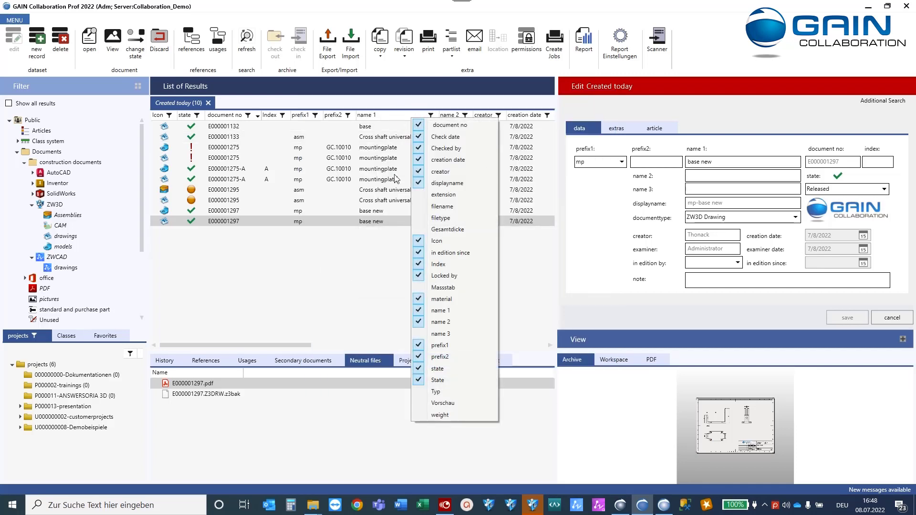
{"action": "left_click", "coordinate": [422, 417]}
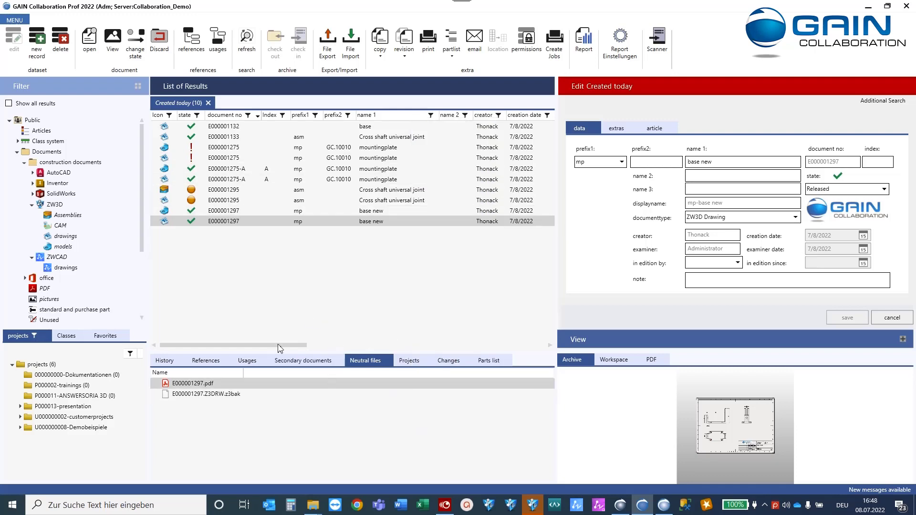
{"action": "left_click_drag", "start_coordinate": [280, 348], "coordinate": [520, 348]}
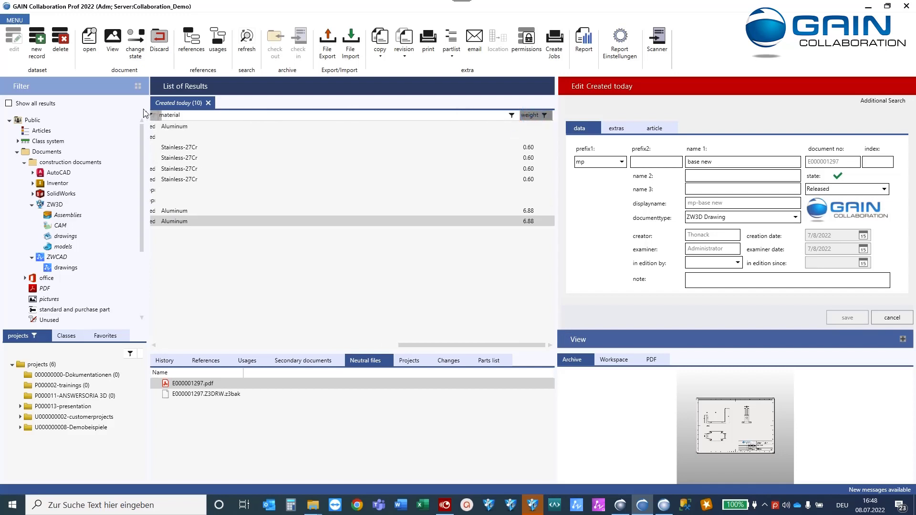
{"action": "left_click_drag", "start_coordinate": [153, 115], "coordinate": [155, 115]}
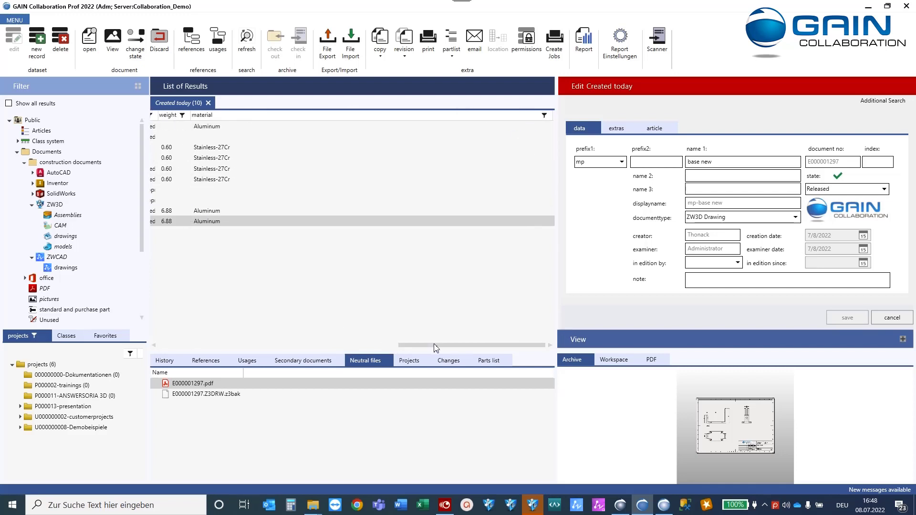
{"action": "left_click_drag", "start_coordinate": [403, 351], "coordinate": [294, 350]}
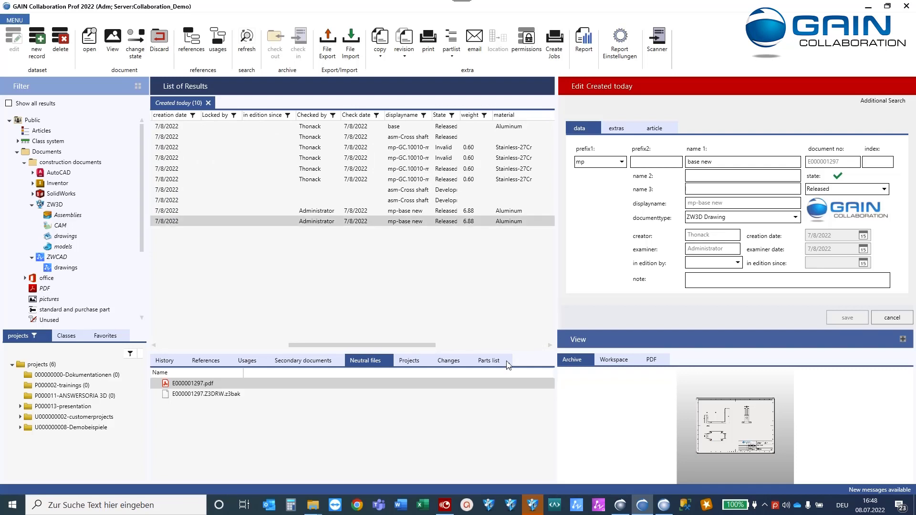
{"action": "left_click", "coordinate": [893, 318]}
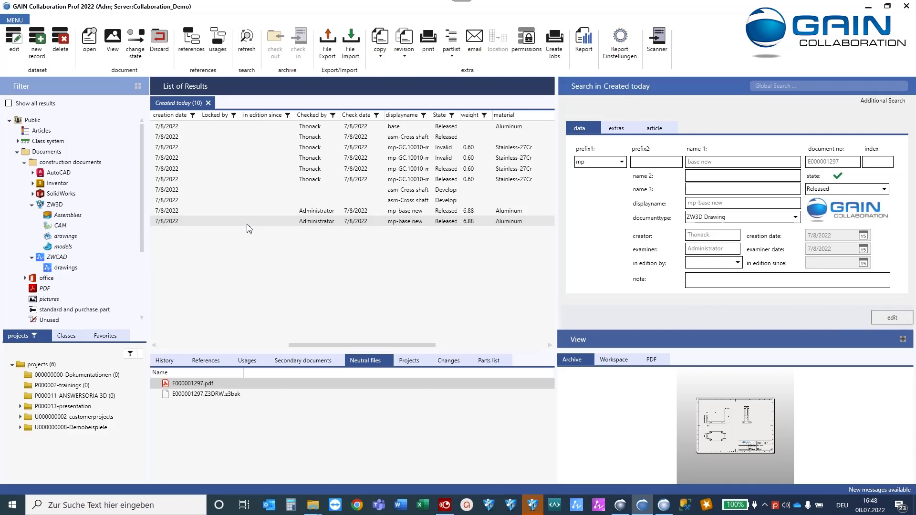
{"action": "left_click_drag", "start_coordinate": [362, 344], "coordinate": [216, 349]}
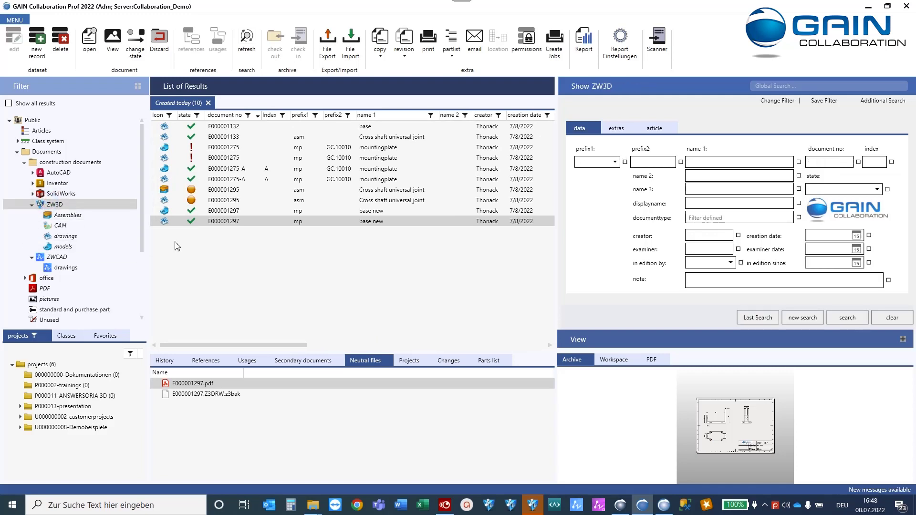
Check the documenttype filter values, then edit the ZW3D > drawings filter's settings.
{"action": "left_click", "coordinate": [799, 218]}
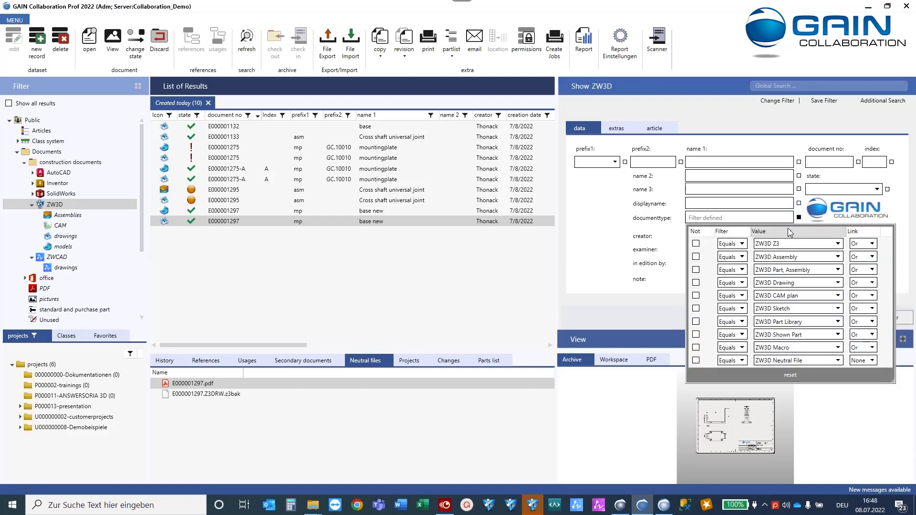
{"action": "left_click", "coordinate": [605, 219]}
{"action": "left_click", "coordinate": [67, 236]}
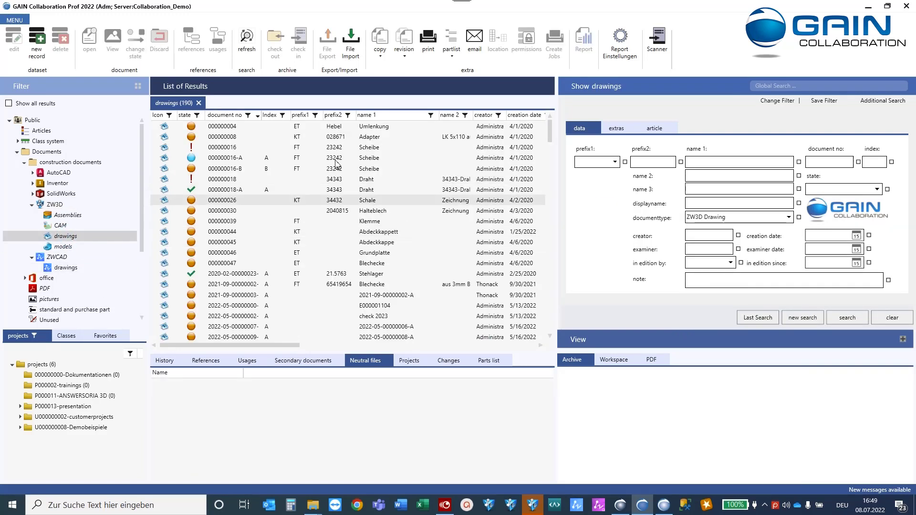
{"action": "right_click", "coordinate": [71, 236]}
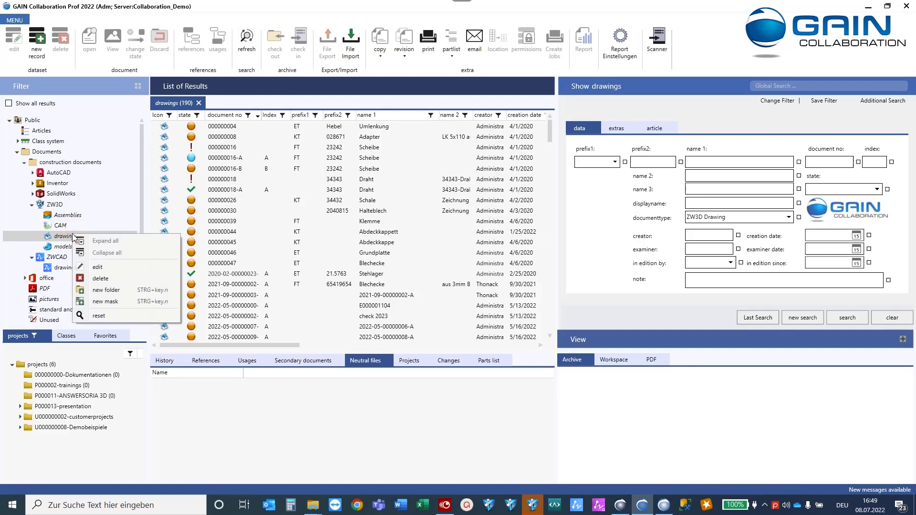
{"action": "left_click", "coordinate": [101, 267]}
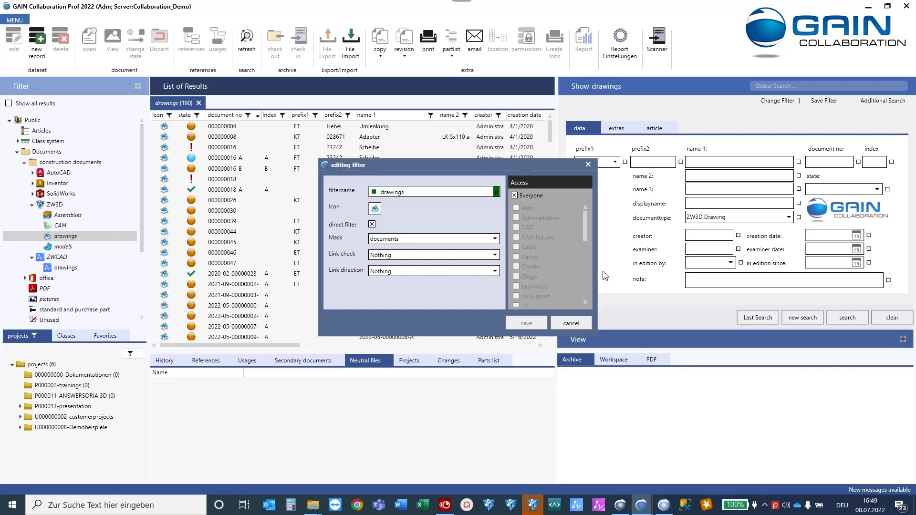
Cancel the filter editing and search ZW3D drawings with state Released, listing 72 results.
{"action": "left_click", "coordinate": [571, 323]}
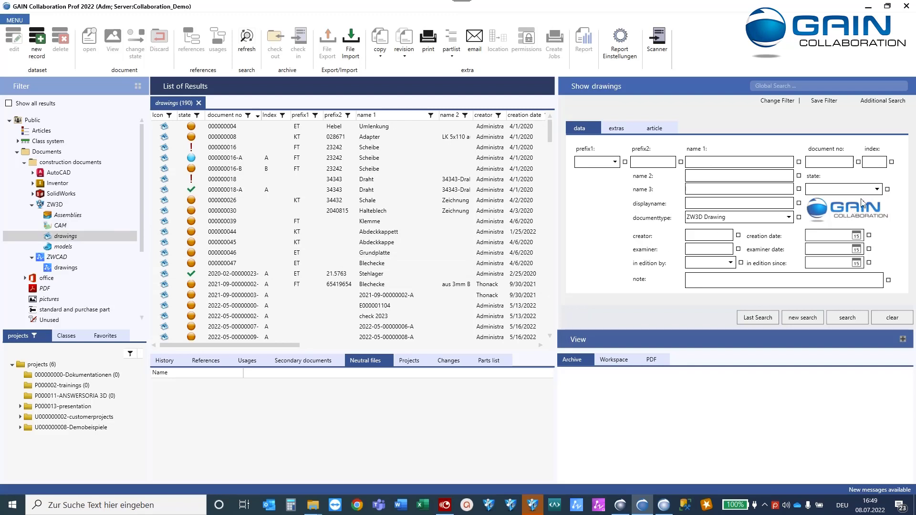
{"action": "left_click", "coordinate": [877, 189]}
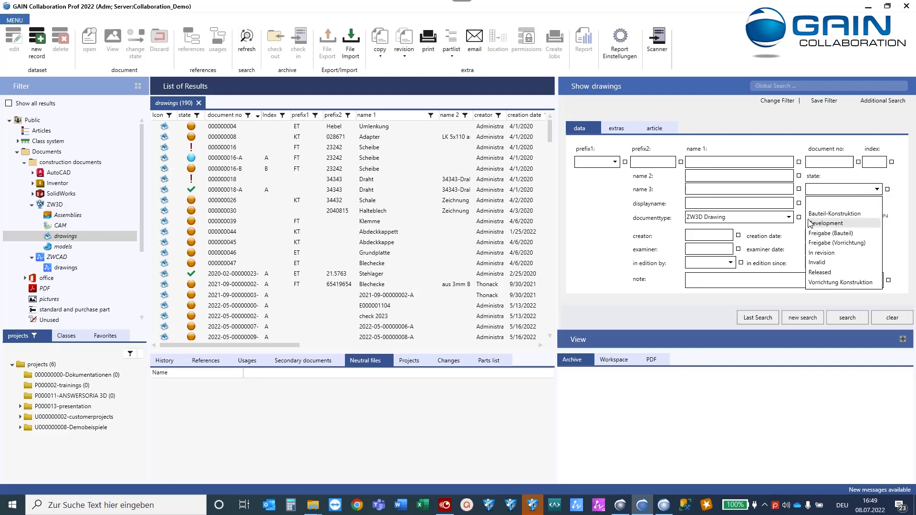
{"action": "left_click", "coordinate": [826, 273]}
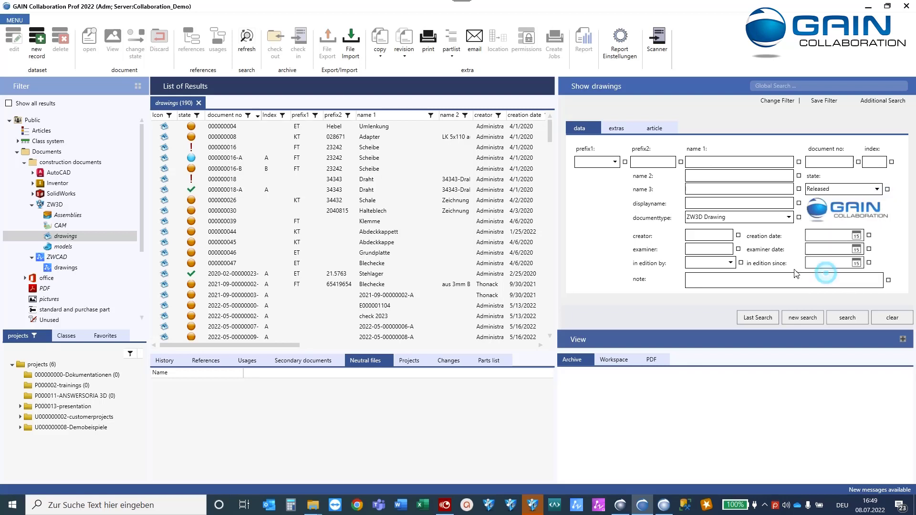
{"action": "left_click", "coordinate": [848, 317]}
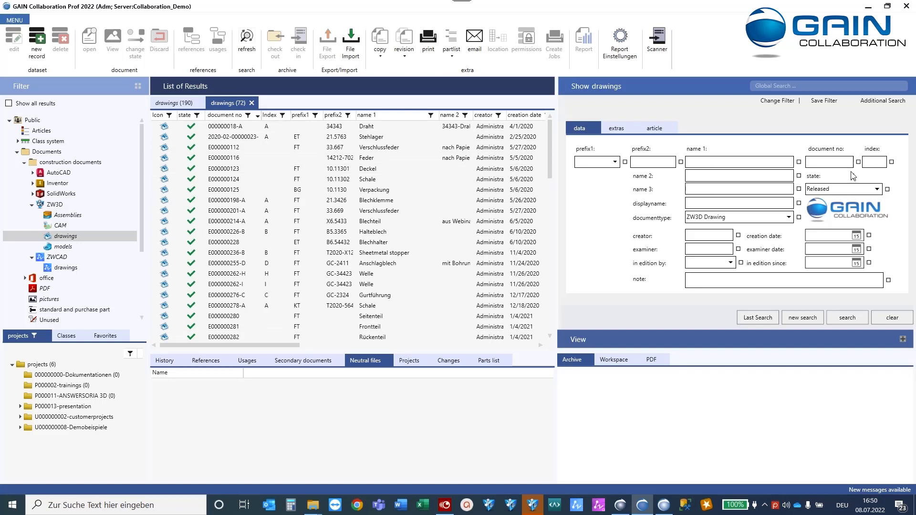
Save the search as filter 'only released drawings' with green check icon, direct filter, Everyone access.
{"action": "left_click", "coordinate": [823, 101]}
{"action": "left_click", "coordinate": [428, 190]}
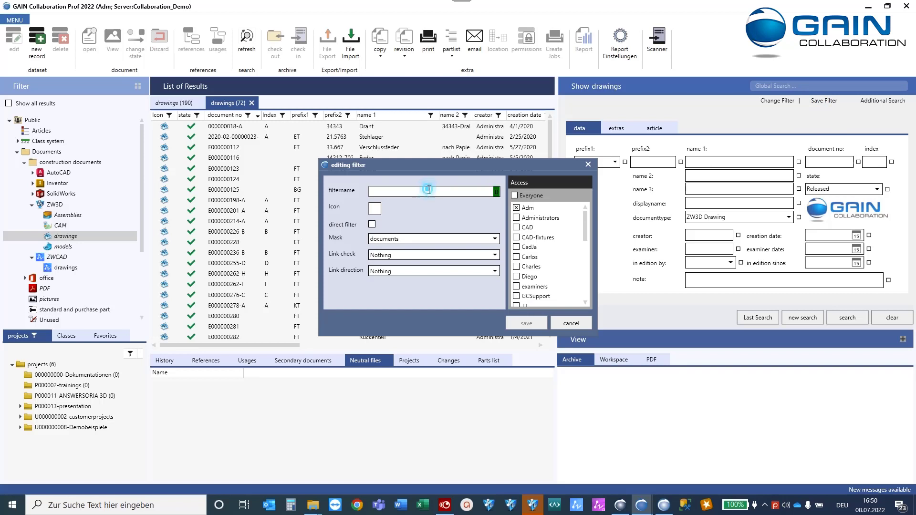
{"action": "type", "text": "only released drawings"}
{"action": "left_click", "coordinate": [375, 209]}
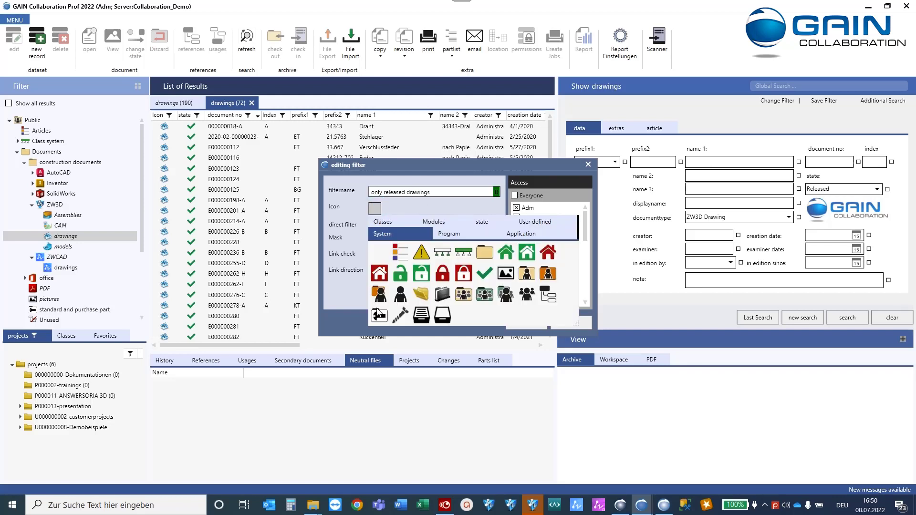
{"action": "left_click", "coordinate": [484, 272]}
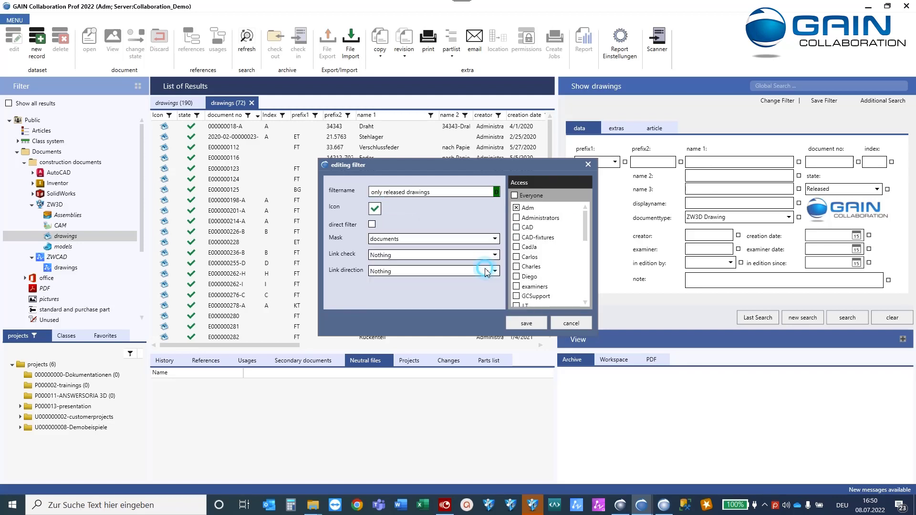
{"action": "left_click", "coordinate": [372, 225]}
{"action": "left_click", "coordinate": [515, 196]}
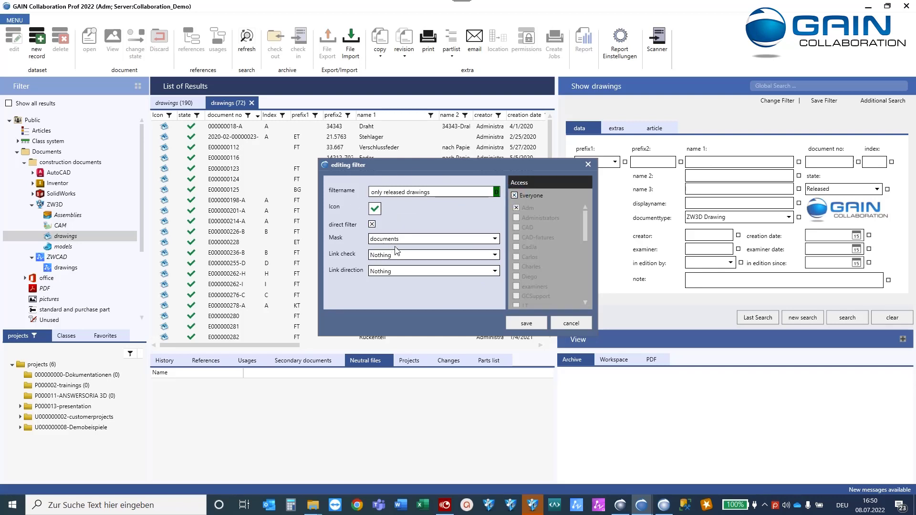
{"action": "left_click", "coordinate": [527, 323]}
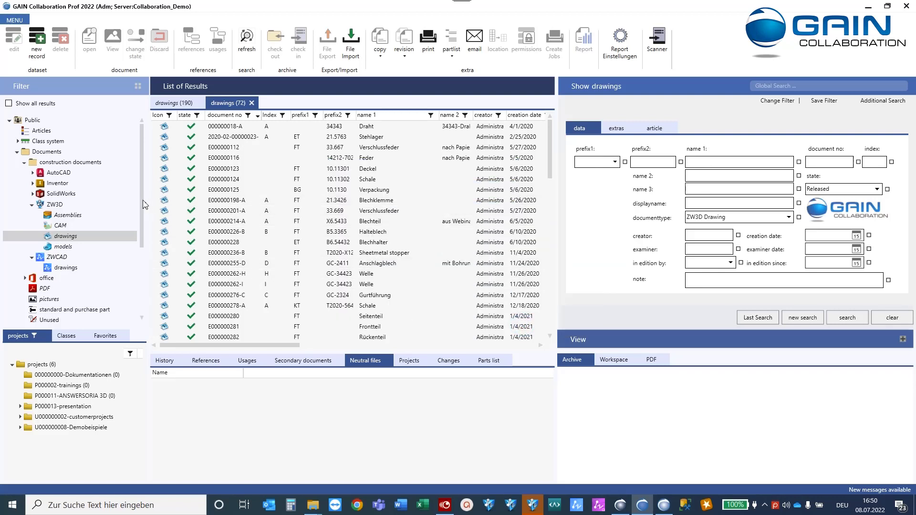
Run the Private > 'only released drawings' filter from the Filter tree, showing its 72 drawings.
{"action": "left_click_drag", "start_coordinate": [141, 204], "coordinate": [142, 268]}
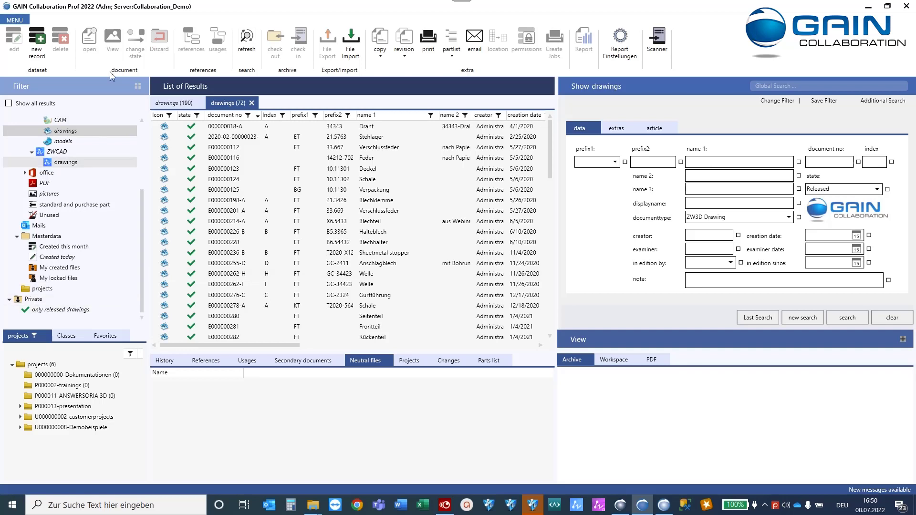
{"action": "left_click", "coordinate": [46, 310]}
{"action": "left_click", "coordinate": [48, 173]}
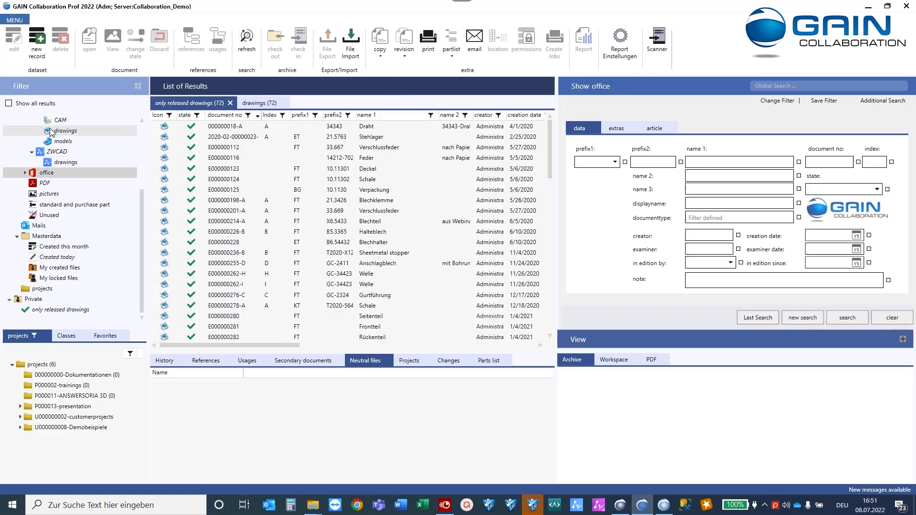
Drag the 'only released drawings' filter from Private onto the ZW3D folder in the Filter tree.
{"action": "left_click", "coordinate": [45, 311]}
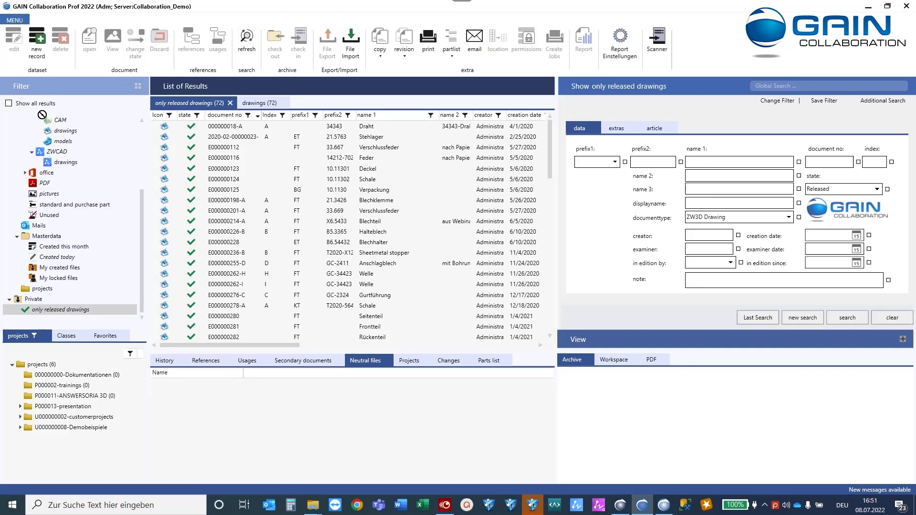
{"action": "scroll", "coordinate": [41, 143], "scroll_direction": "up", "scroll_amount": 2}
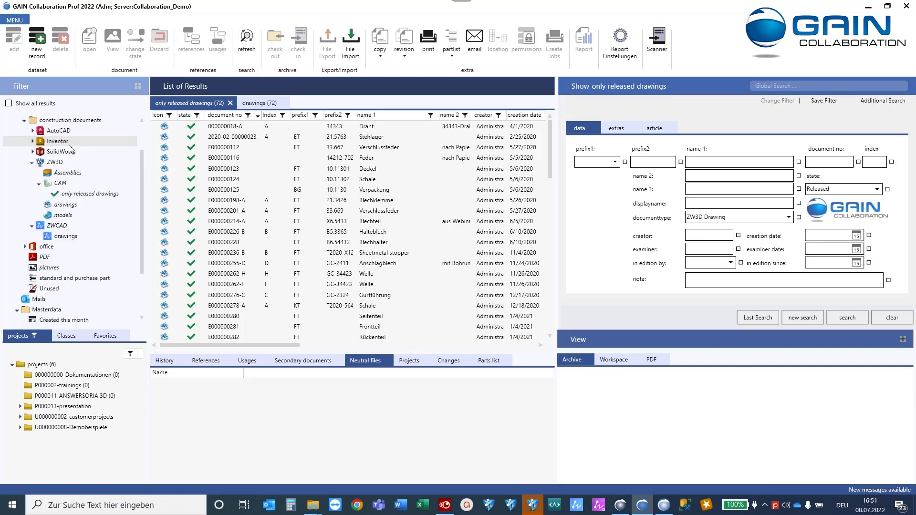
{"action": "left_click", "coordinate": [71, 196]}
{"action": "left_click", "coordinate": [49, 171]}
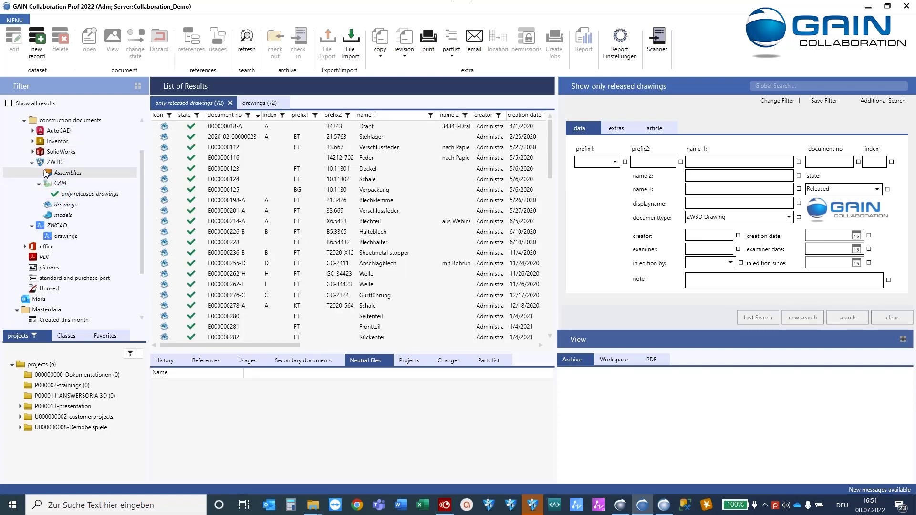
{"action": "left_click", "coordinate": [57, 197]}
{"action": "left_click", "coordinate": [55, 184]}
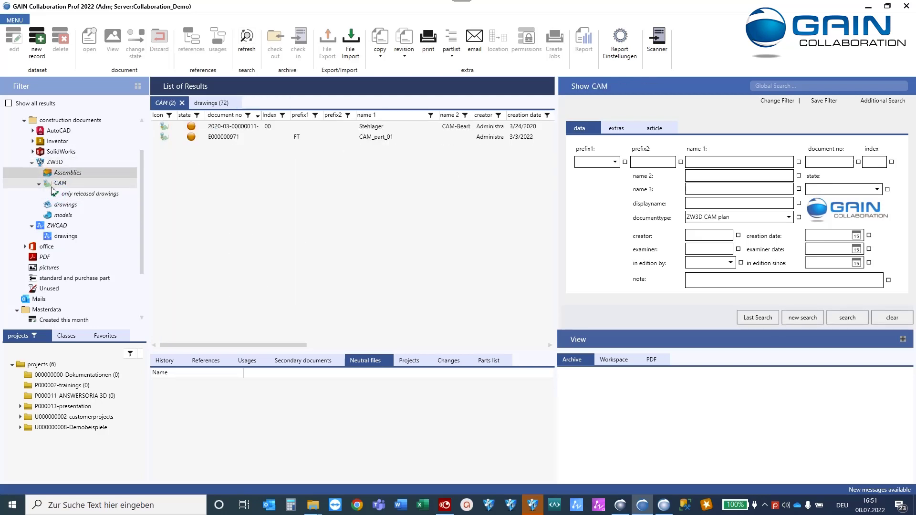
{"action": "left_click", "coordinate": [75, 196]}
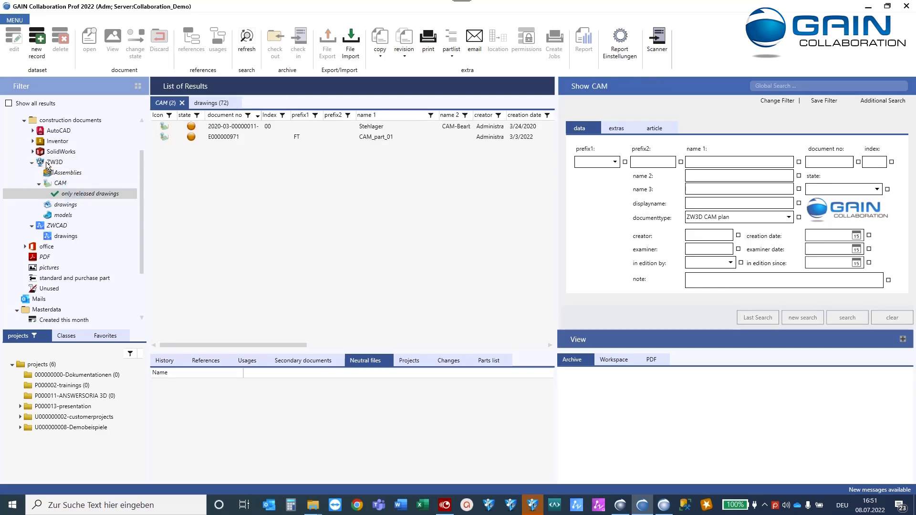
{"action": "left_click_drag", "start_coordinate": [47, 163], "coordinate": [46, 163]}
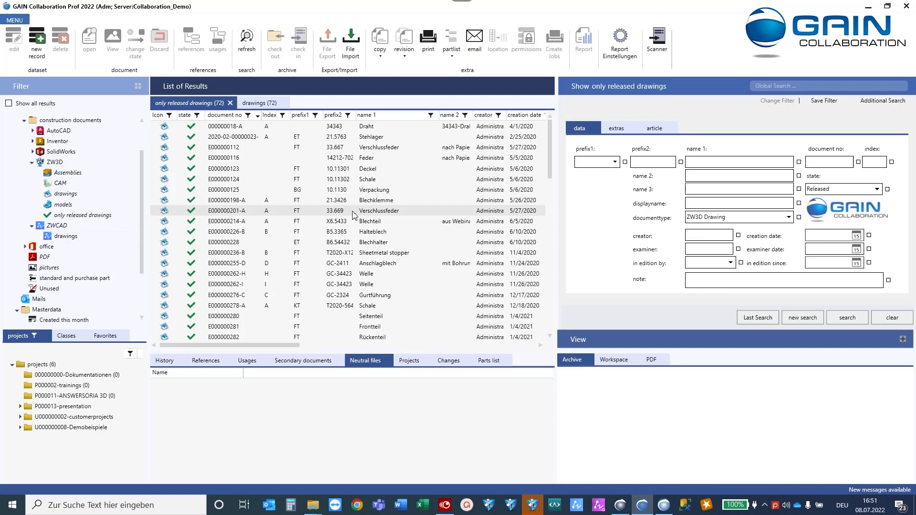
Close GAIN and log back in from ZW3D, choosing the user name in the login dialog.
{"action": "left_click", "coordinate": [908, 9]}
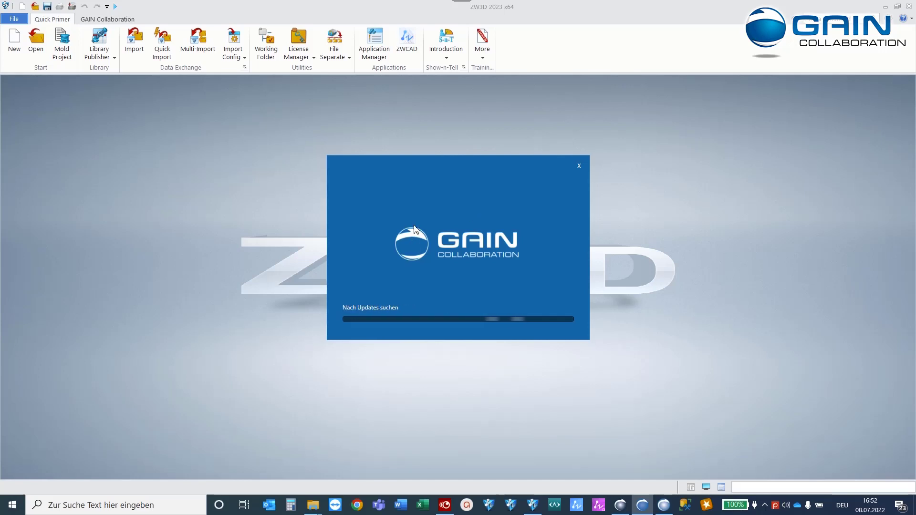
{"action": "left_click", "coordinate": [539, 241]}
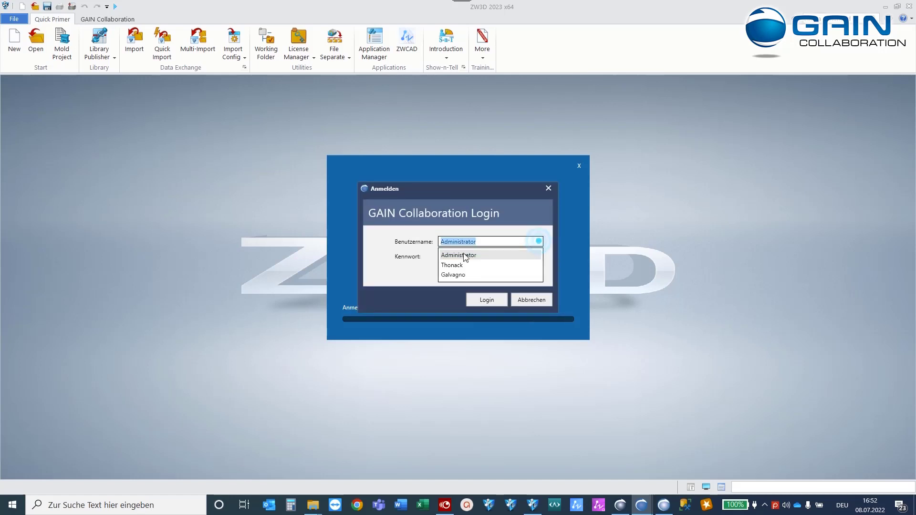
{"action": "left_click", "coordinate": [465, 255]}
{"action": "left_click", "coordinate": [486, 299]}
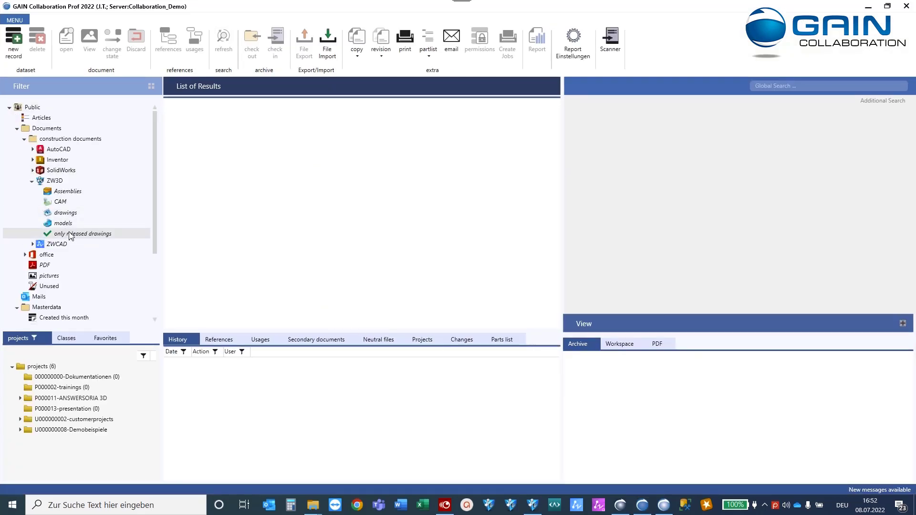
Search the 'only released drawings' filter for name 1 'moun', finding mountingplate E000001275-A.
{"action": "left_click", "coordinate": [71, 233]}
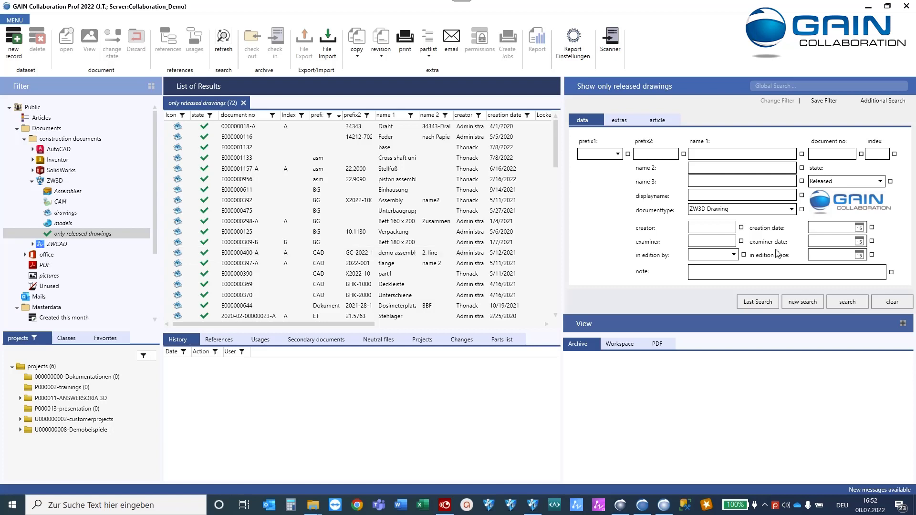
{"action": "left_click", "coordinate": [709, 155]}
{"action": "type", "text": "mount*"}
{"action": "key", "text": "Return"}
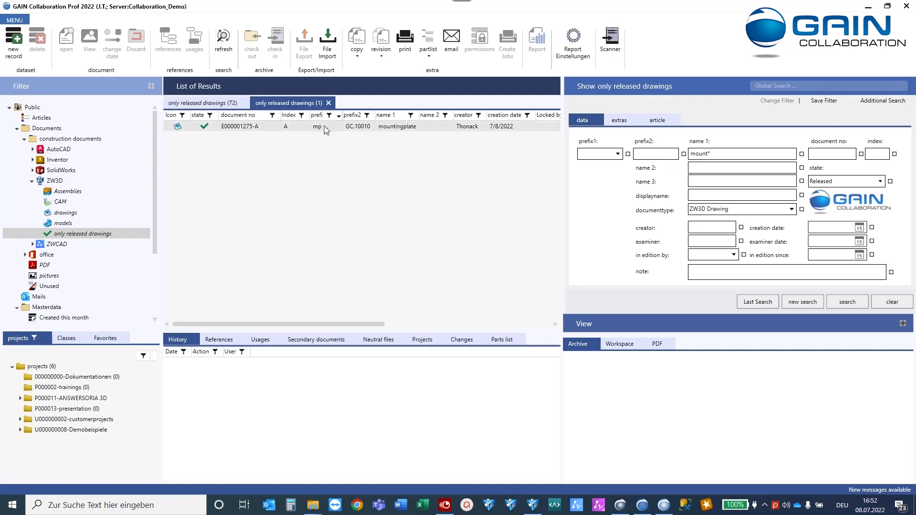
{"action": "left_click", "coordinate": [59, 181]}
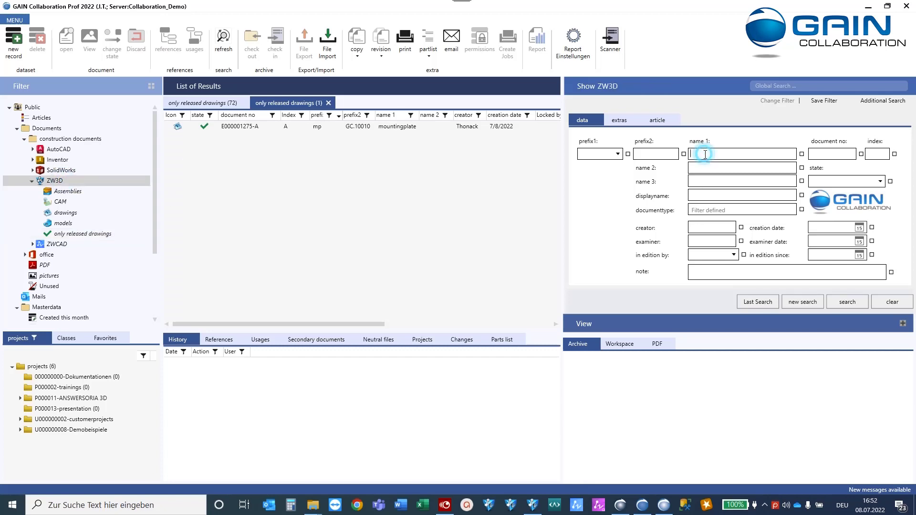
Search all of ZW3D for name 1 'moun*' and inspect the invalid E000001275 mountingplate record.
{"action": "type", "text": "moun*"}
{"action": "key", "text": "Return"}
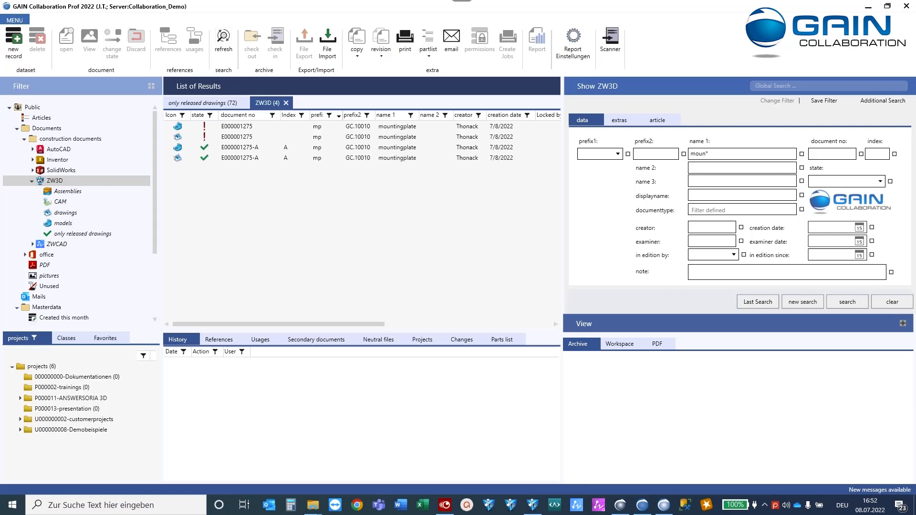
{"action": "left_click", "coordinate": [235, 136]}
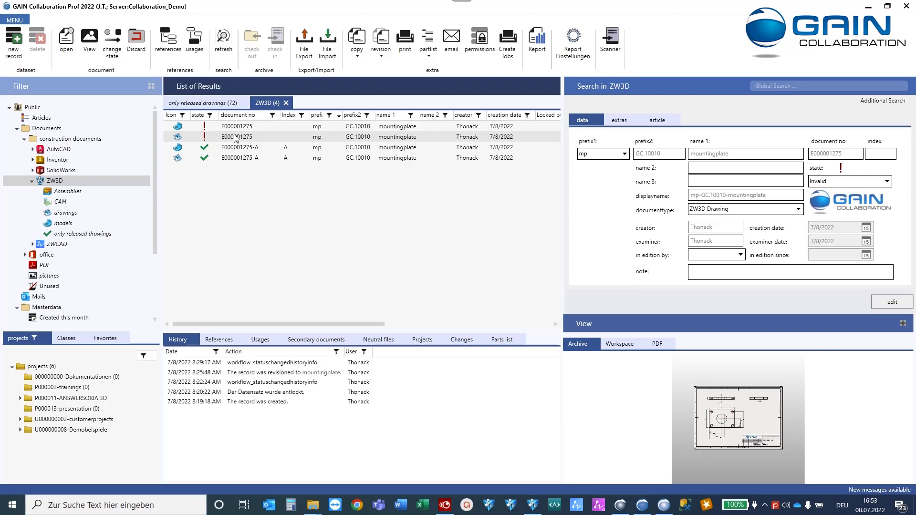
{"action": "left_click", "coordinate": [235, 138]}
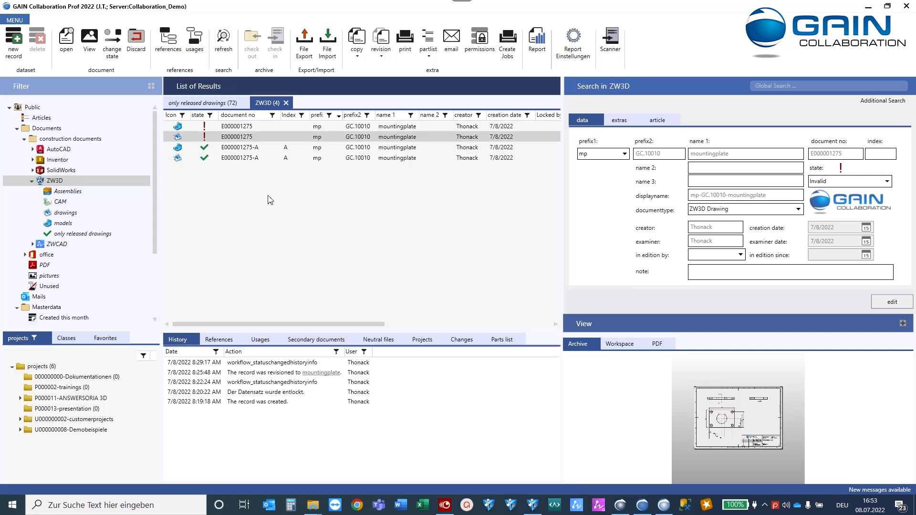
{"action": "left_click", "coordinate": [15, 20]}
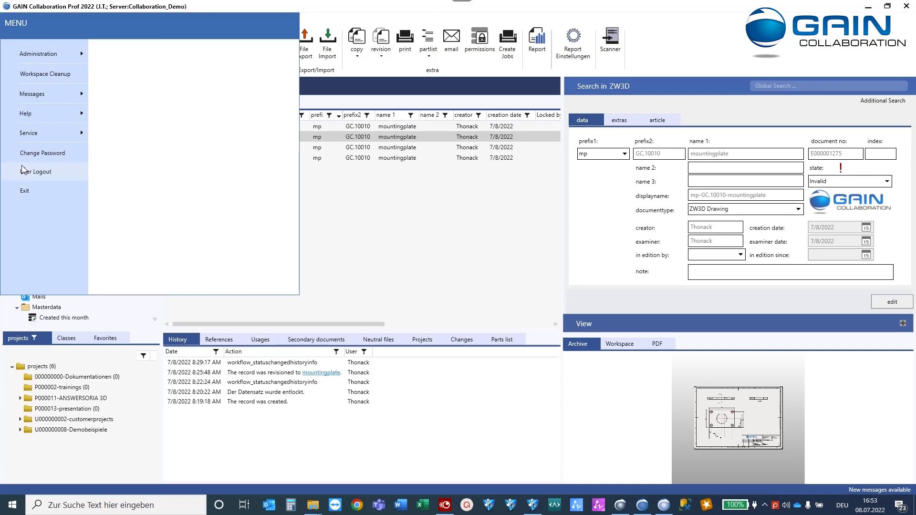
Open the log files folder from the main menu's Messages > Help > Service entries.
{"action": "left_click", "coordinate": [56, 95]}
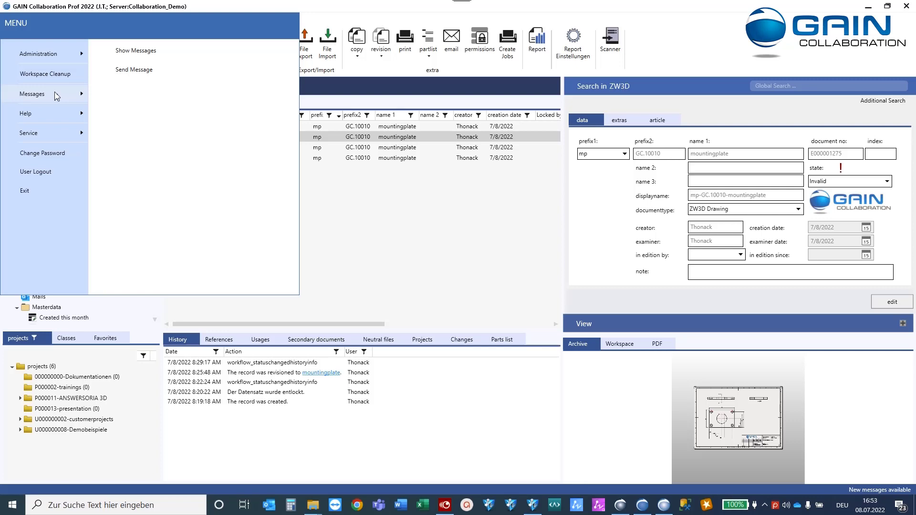
{"action": "mouse_move", "coordinate": [65, 112]}
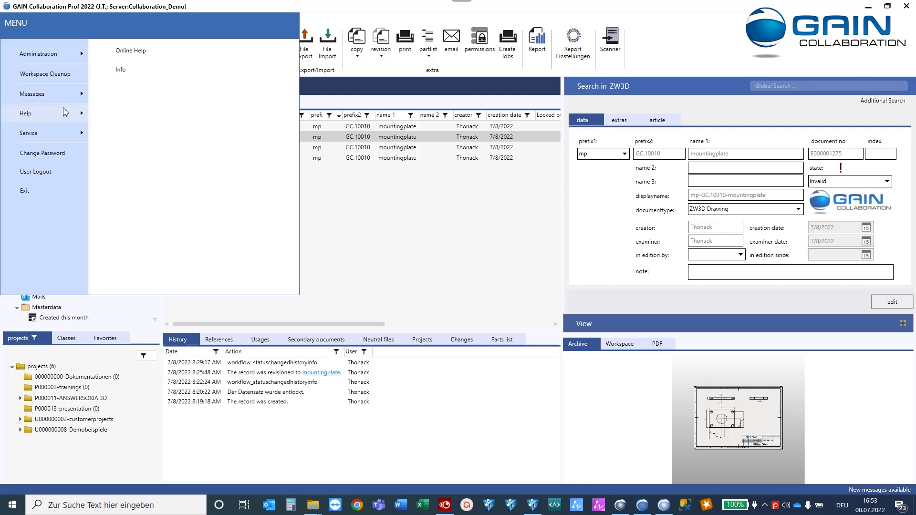
{"action": "mouse_move", "coordinate": [70, 132]}
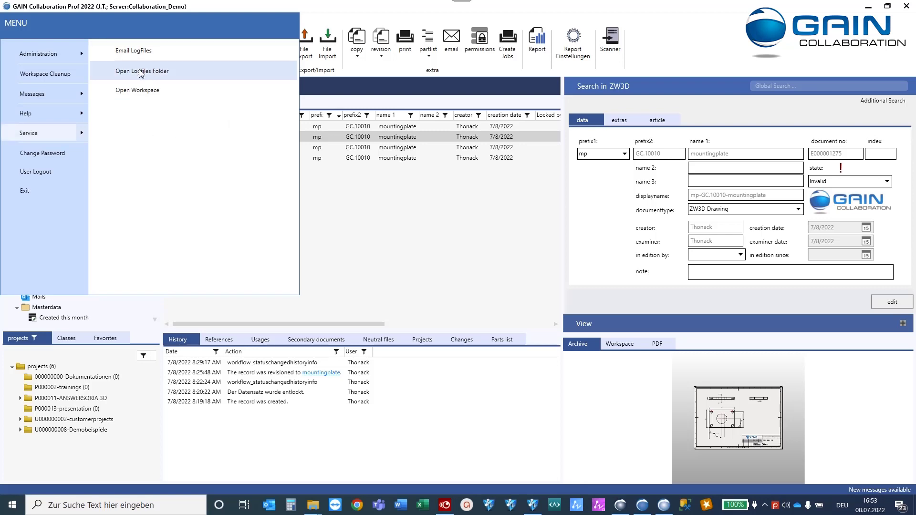
{"action": "left_click", "coordinate": [139, 71]}
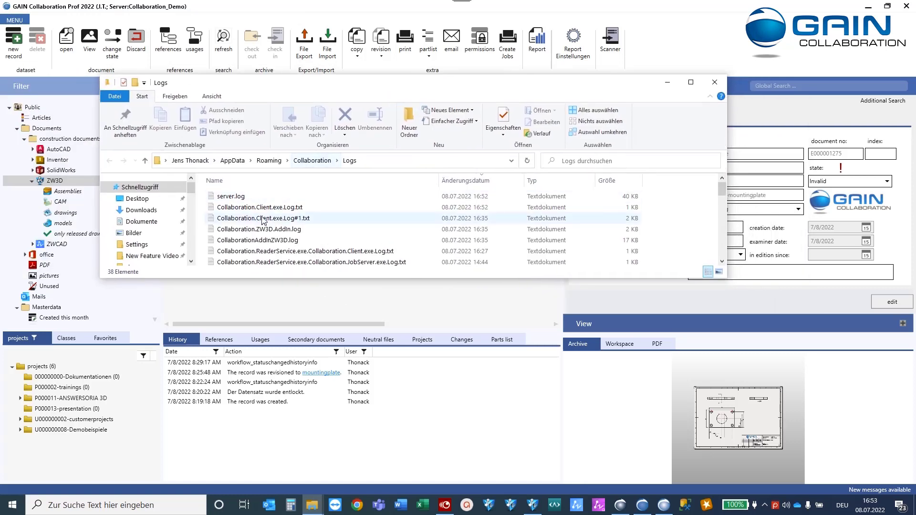
Read CollaborationAddInZW3D.log to the end in Notepad, then close Notepad and the Logs folder.
{"action": "left_click", "coordinate": [256, 208]}
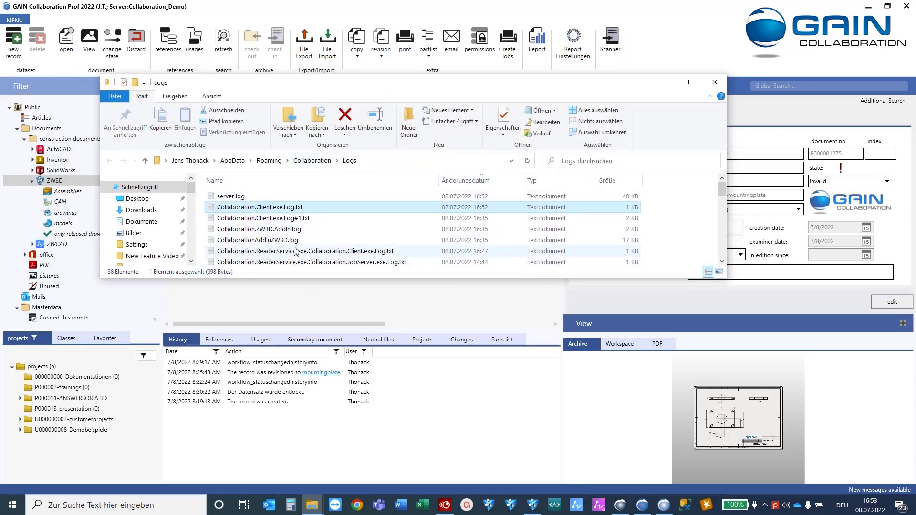
{"action": "left_click", "coordinate": [286, 230]}
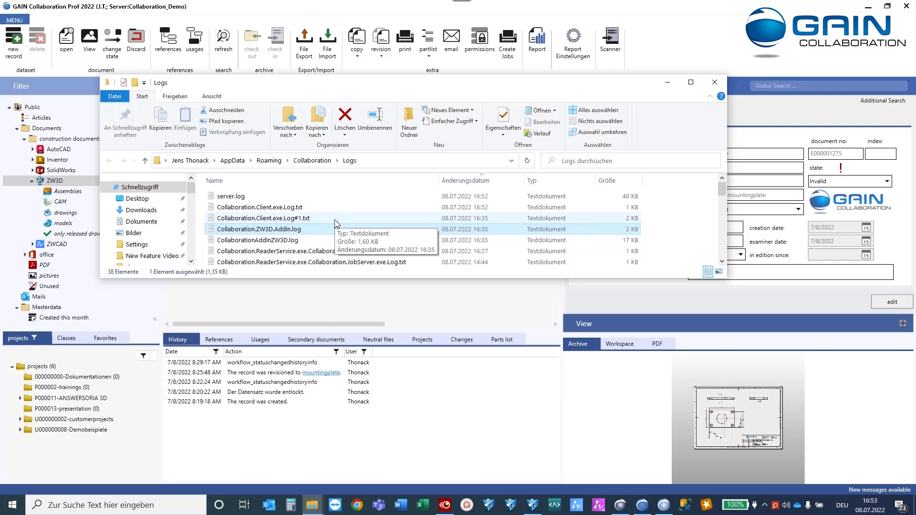
{"action": "double_click", "coordinate": [288, 240]}
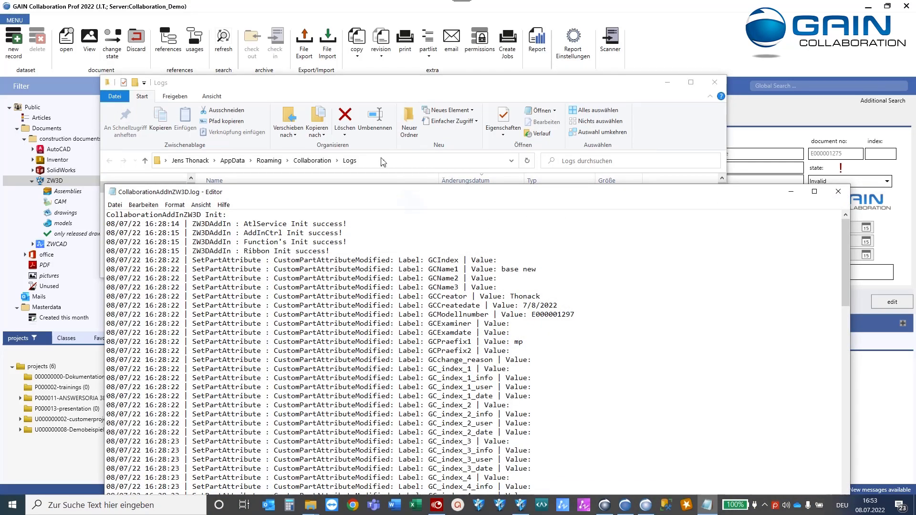
{"action": "left_click_drag", "start_coordinate": [362, 197], "coordinate": [356, 77]}
{"action": "scroll", "coordinate": [357, 333], "scroll_direction": "down", "scroll_amount": 15}
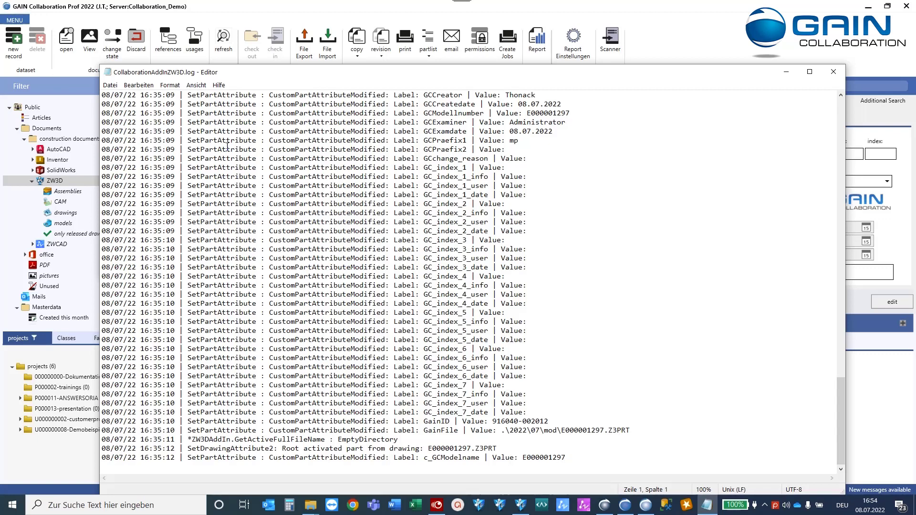
{"action": "left_click", "coordinate": [834, 72]}
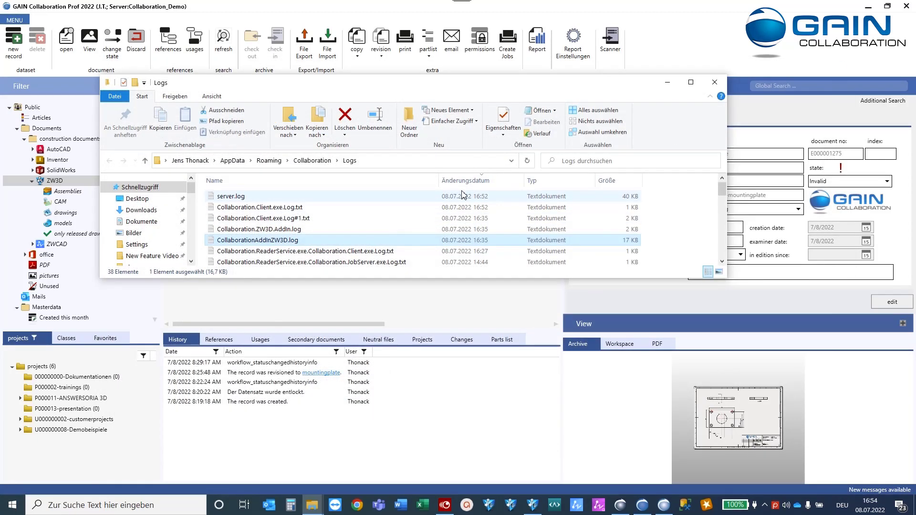
{"action": "left_click", "coordinate": [714, 82]}
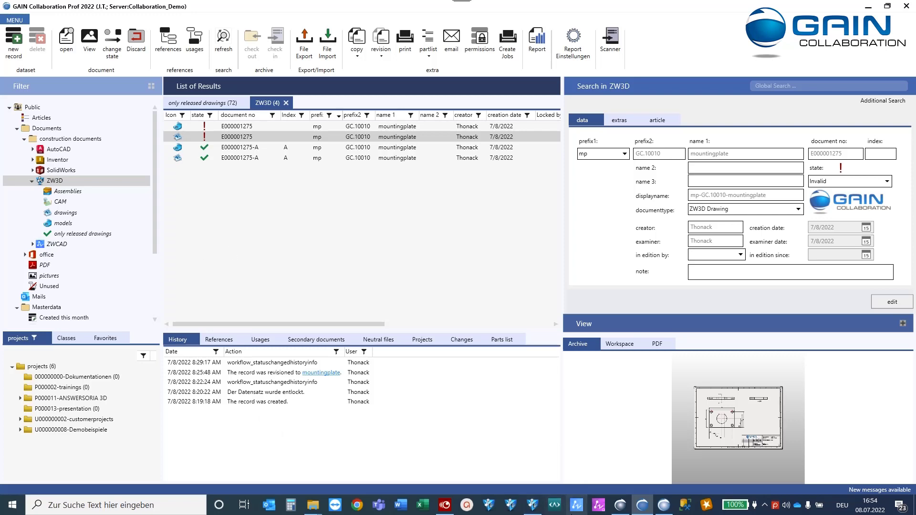
Log back in to GAIN Collaboration from ZW3D as the current user and open the ZW3D folder's search form.
{"action": "left_click", "coordinate": [642, 507]}
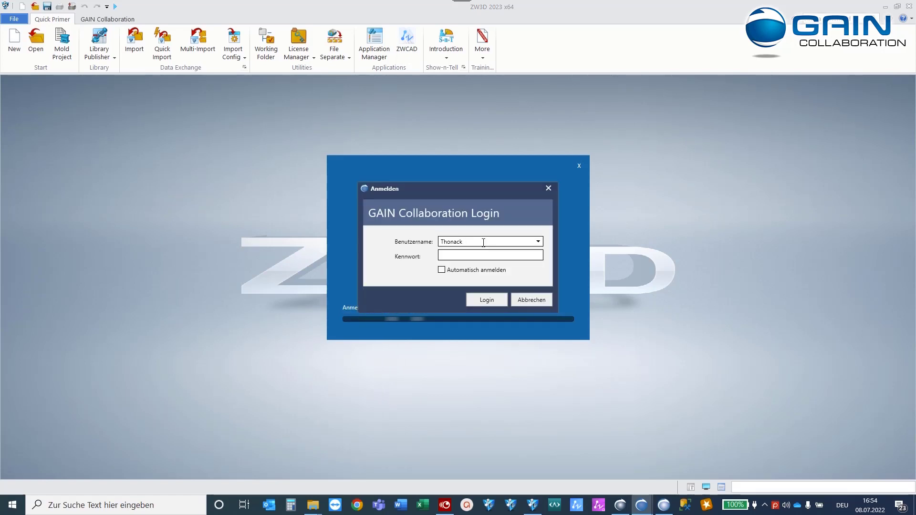
{"action": "left_click", "coordinate": [538, 242]}
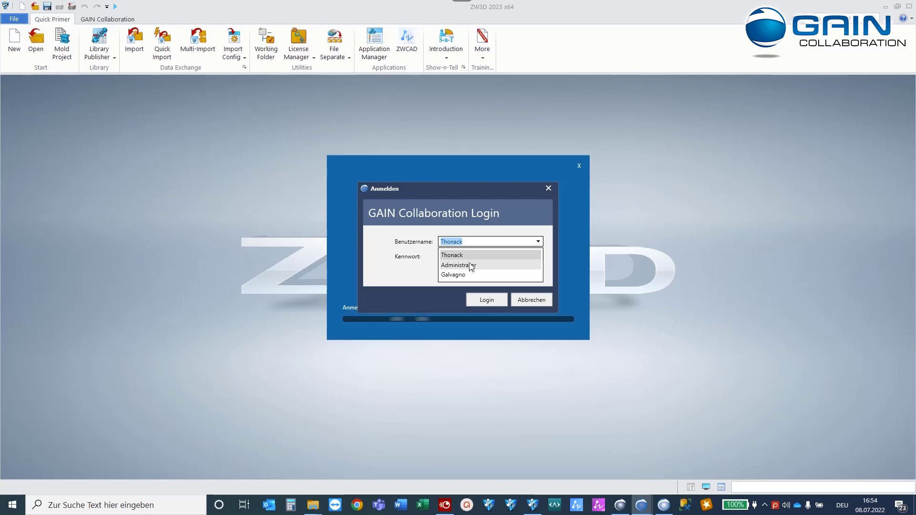
{"action": "left_click", "coordinate": [522, 241]}
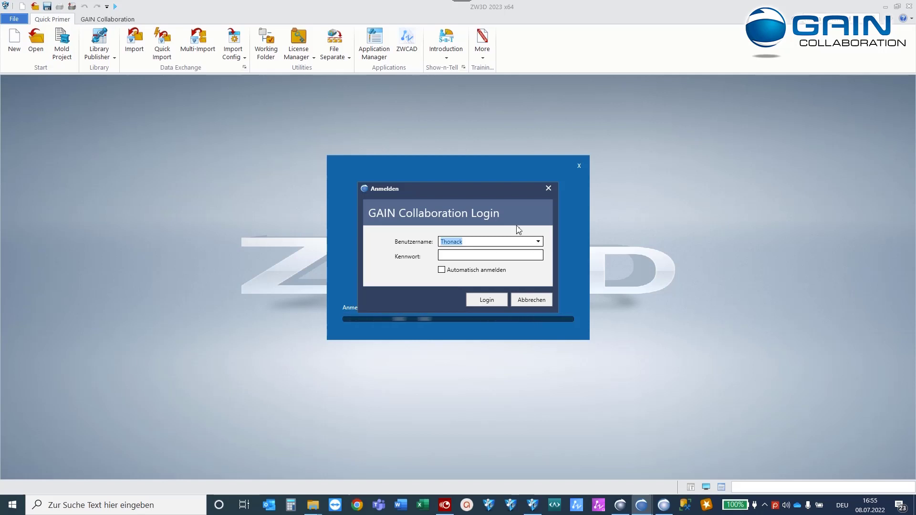
{"action": "left_click_drag", "start_coordinate": [506, 191], "coordinate": [491, 172]}
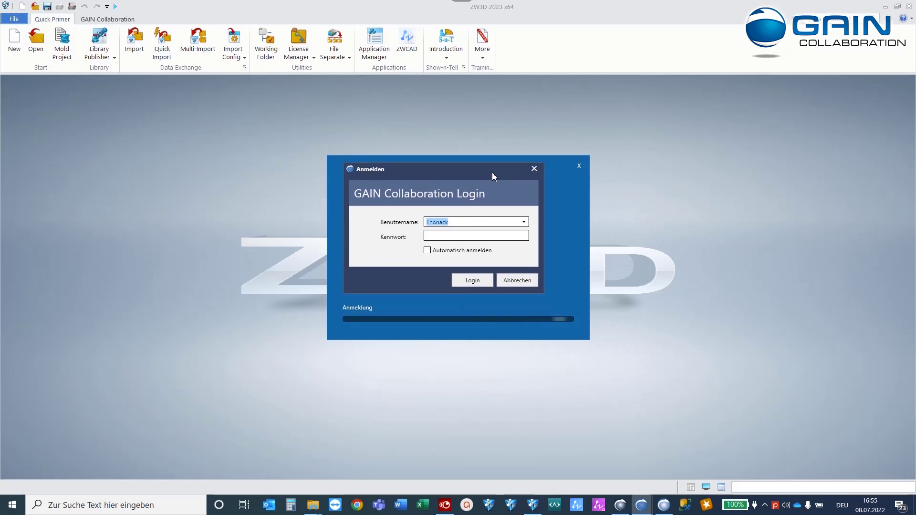
{"action": "left_click", "coordinate": [462, 286]}
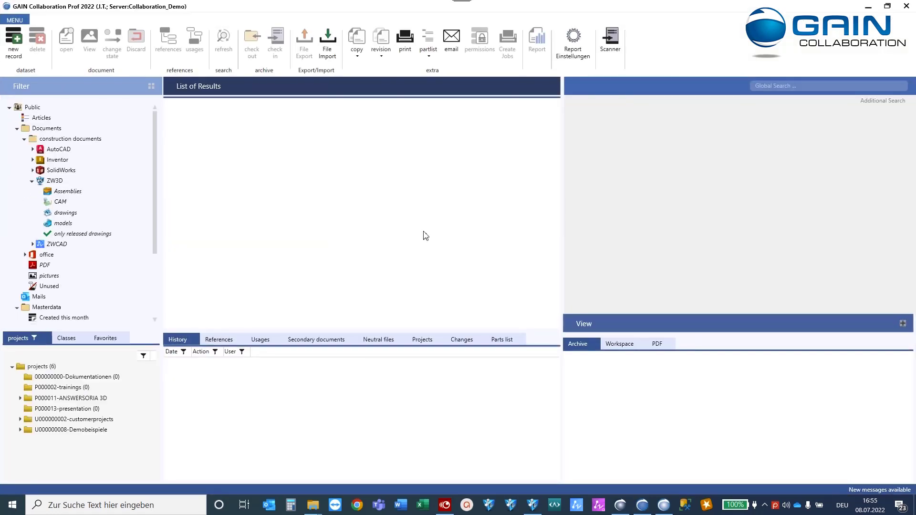
{"action": "left_click", "coordinate": [54, 181]}
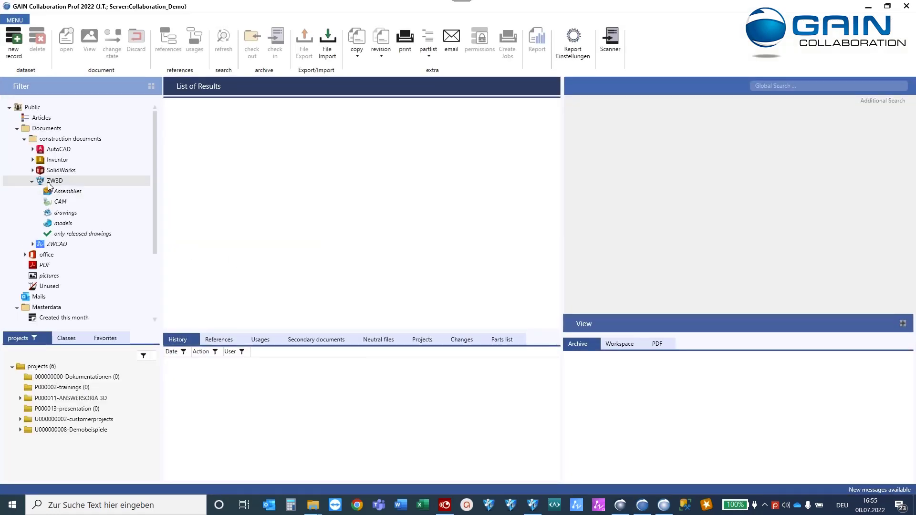